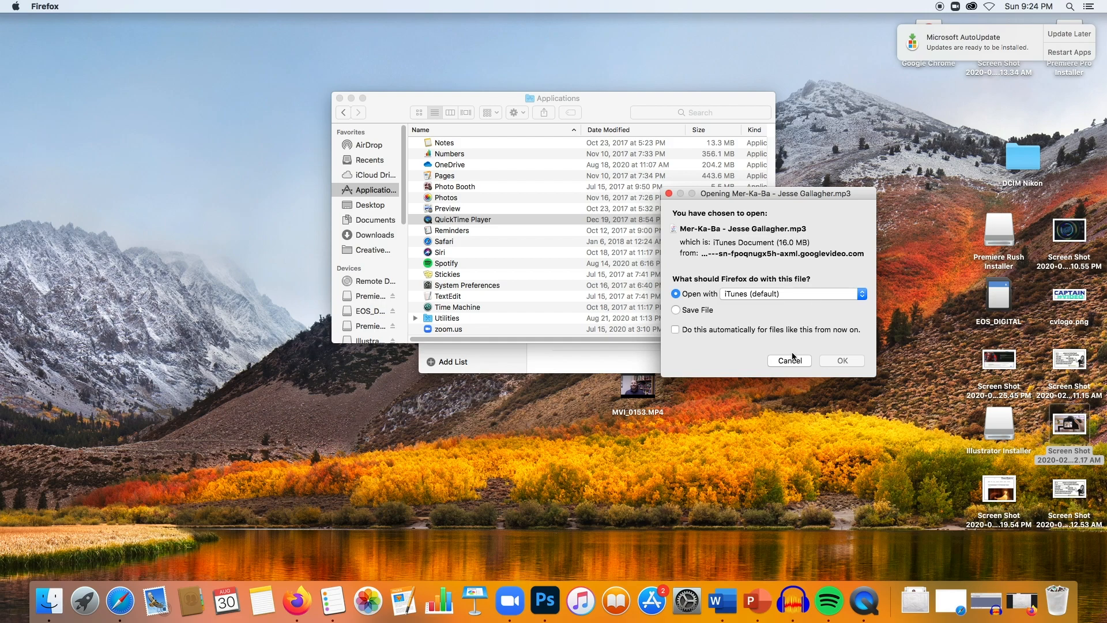
# - Close the stray download dialog and Reminders window, then launch Photoshop
pyautogui.click(510, 370)
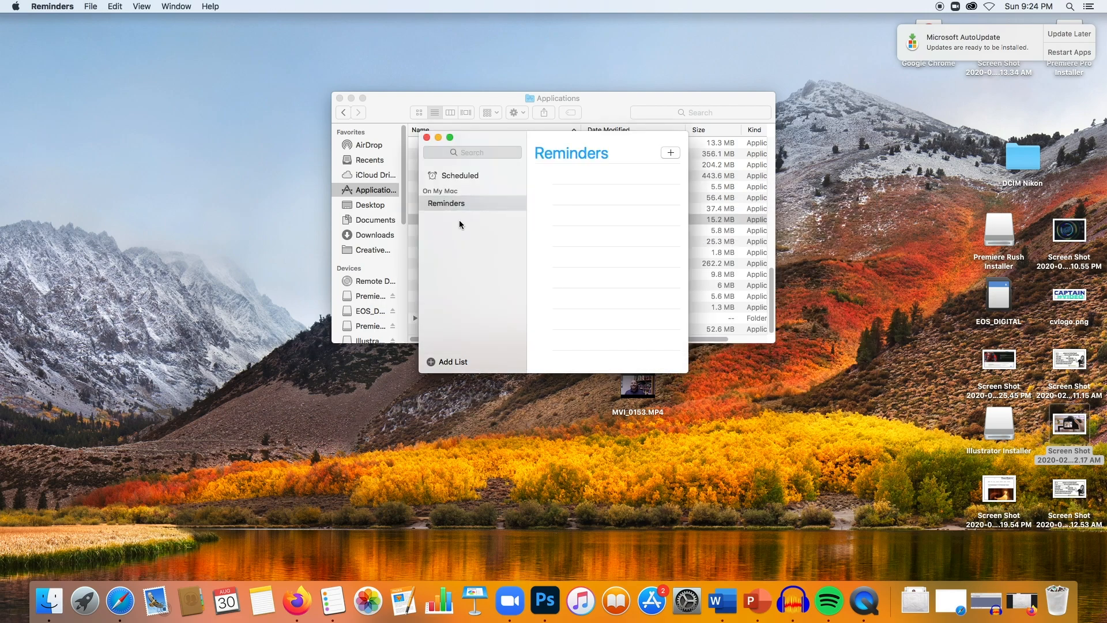
pyautogui.click(427, 138)
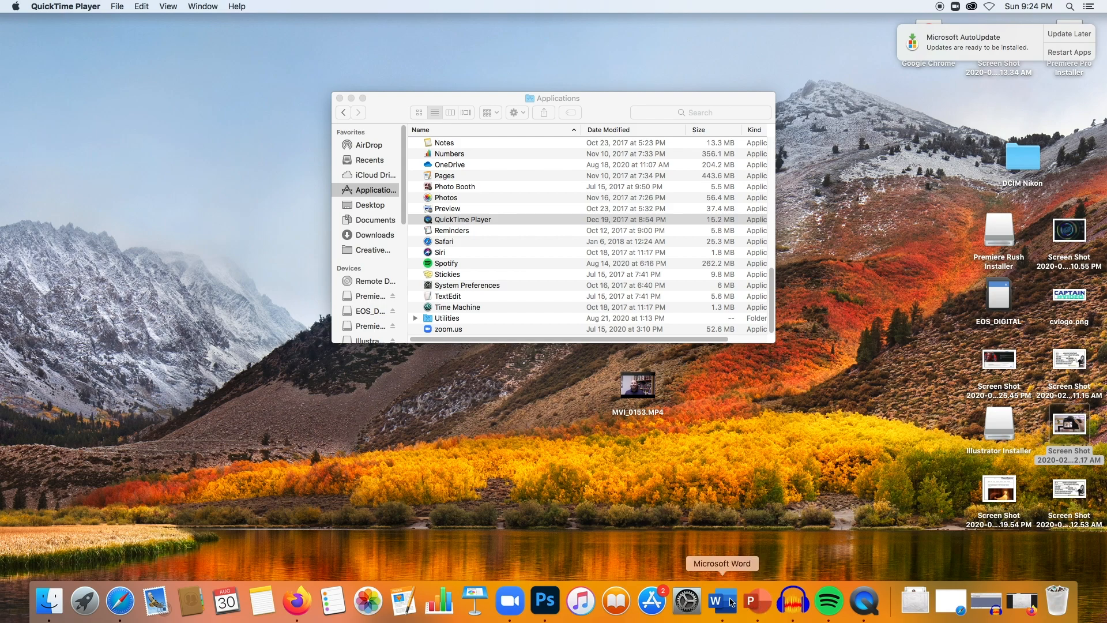
pyautogui.click(546, 600)
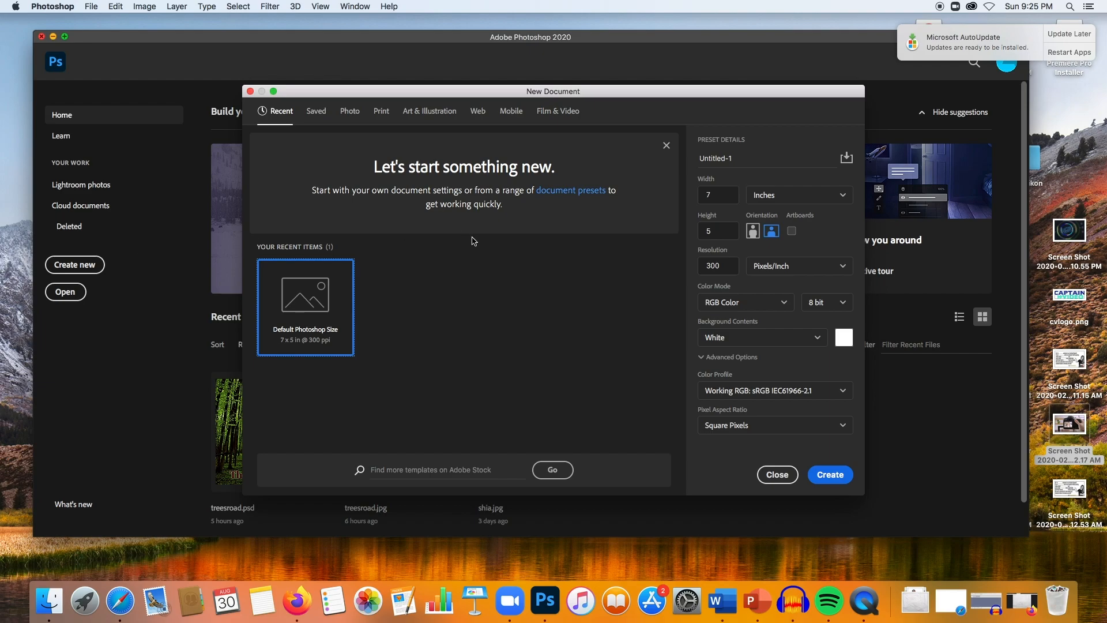
# - Browse the New Document preset categories, ending on the Print presets
pyautogui.click(345, 118)
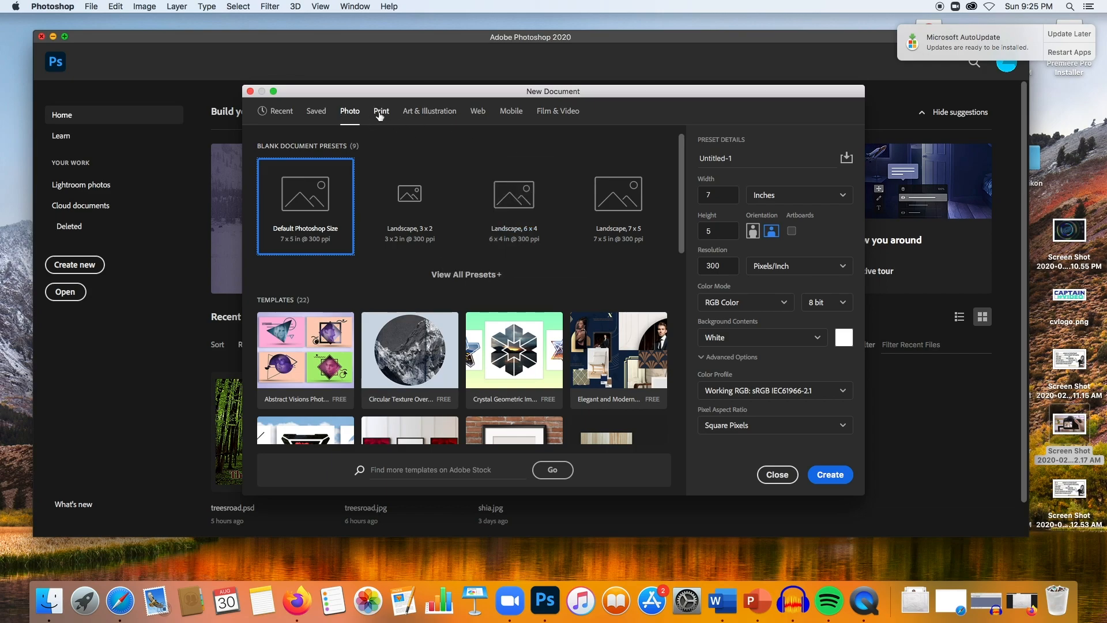
pyautogui.click(546, 111)
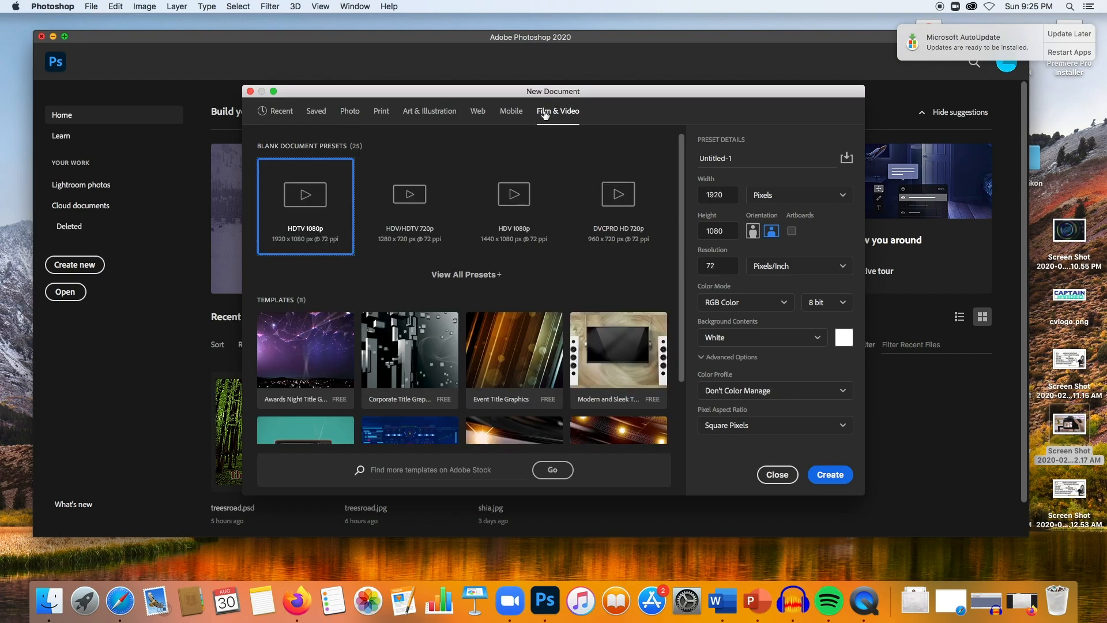
pyautogui.click(507, 113)
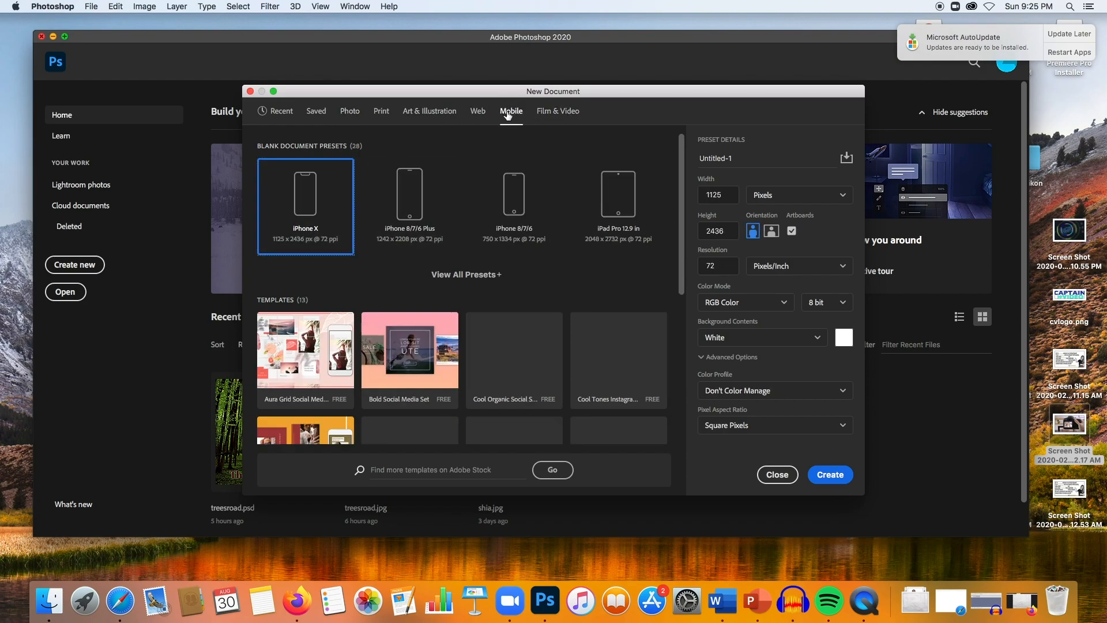
pyautogui.click(457, 114)
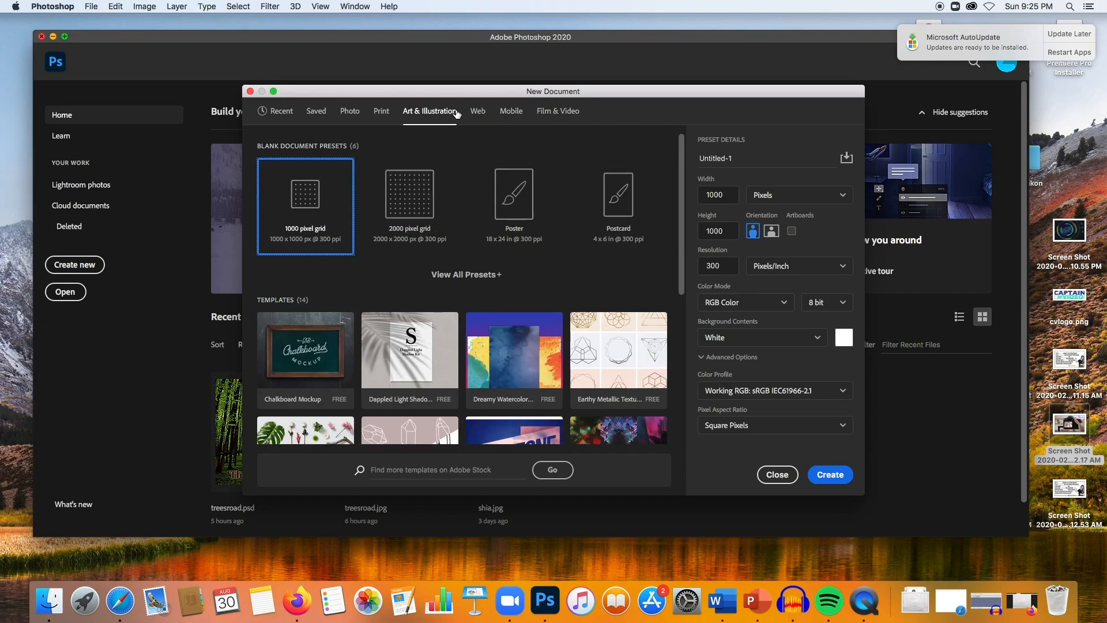
pyautogui.click(378, 115)
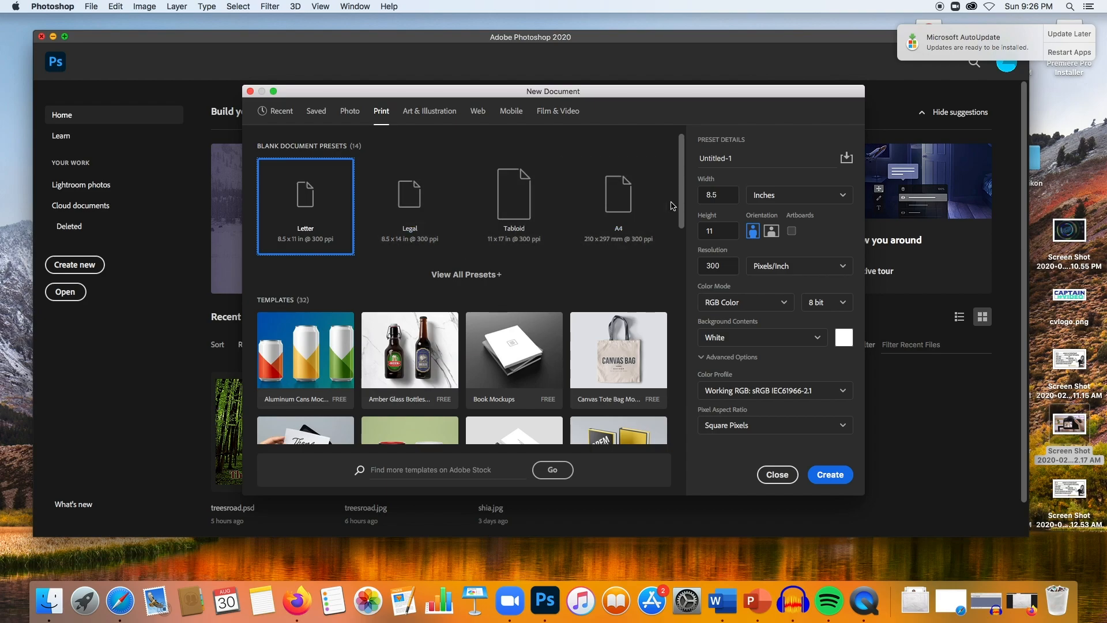
# - Set the new document's width to 11 and height to 14 inches
pyautogui.click(728, 193)
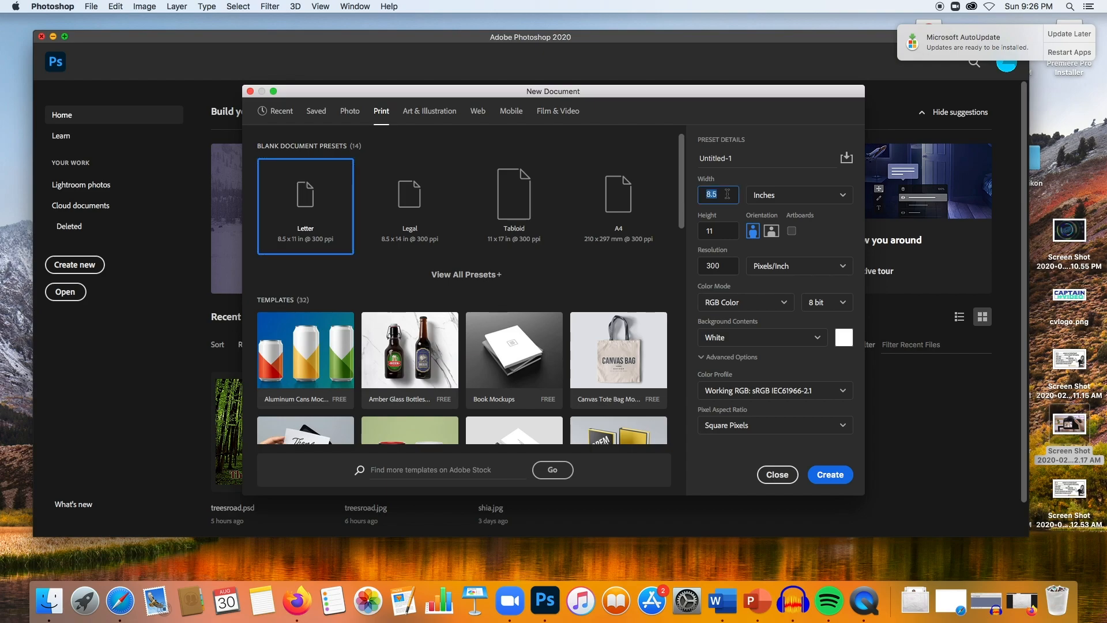
pyautogui.write('11')
pyautogui.press('Tab')
pyautogui.write('14')
pyautogui.click(765, 197)
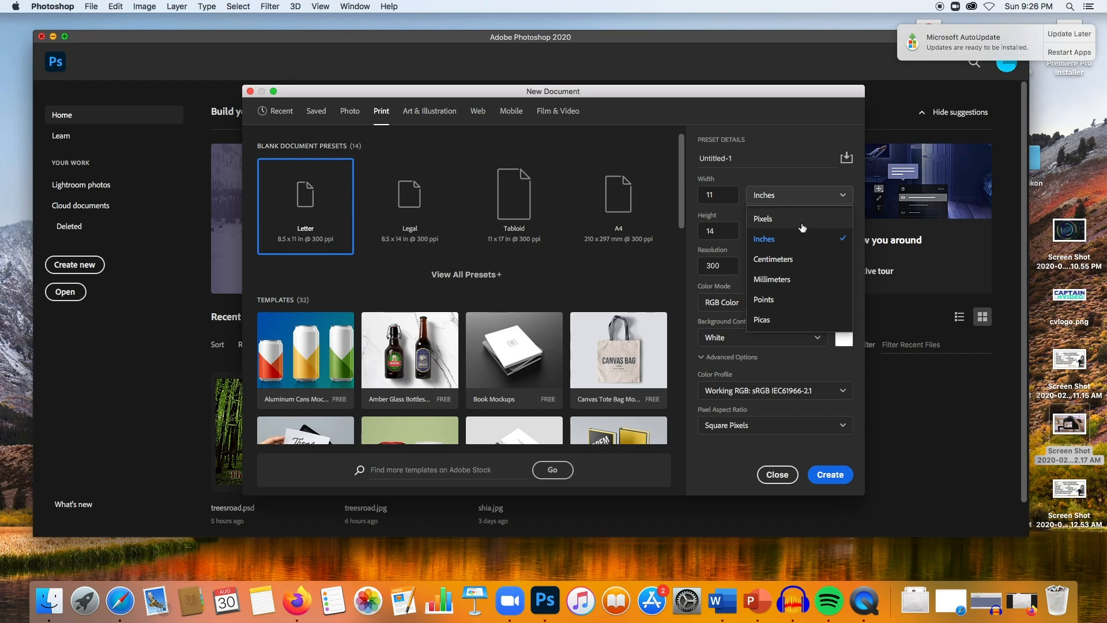
pyautogui.click(798, 243)
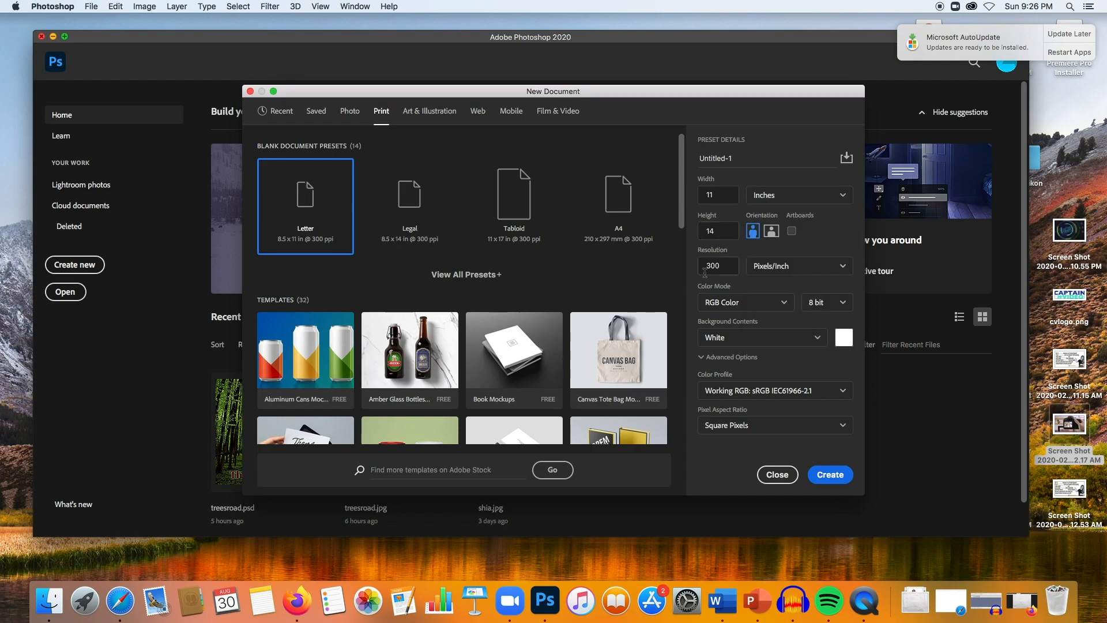
# - Set the new document's colour mode to CMYK Color
pyautogui.doubleClick(730, 267)
pyautogui.click(729, 266)
pyautogui.click(785, 304)
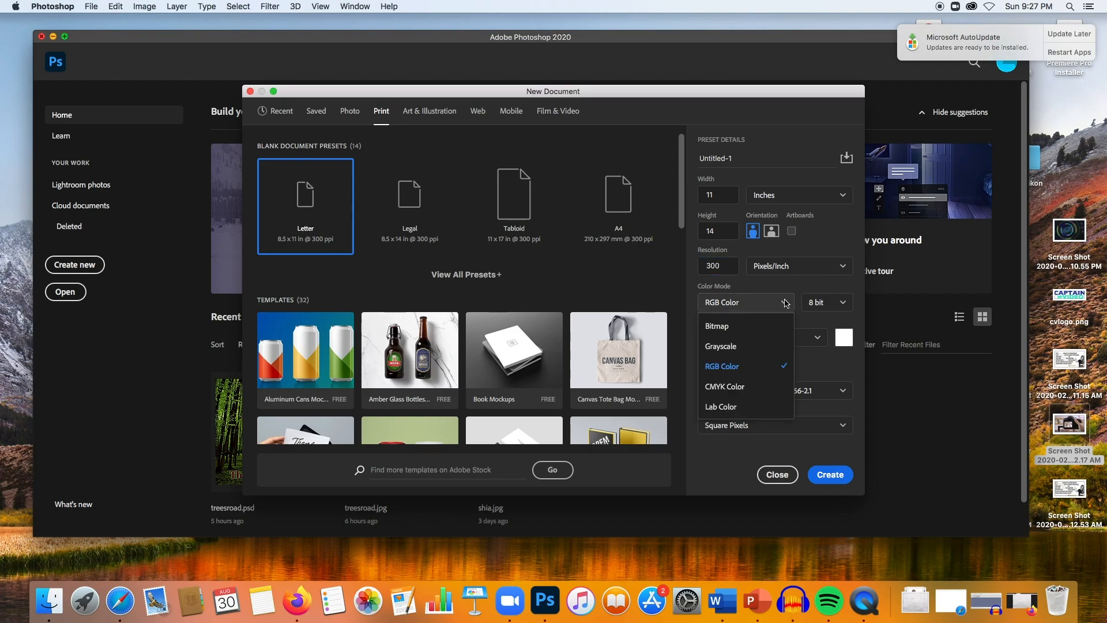
pyautogui.click(749, 392)
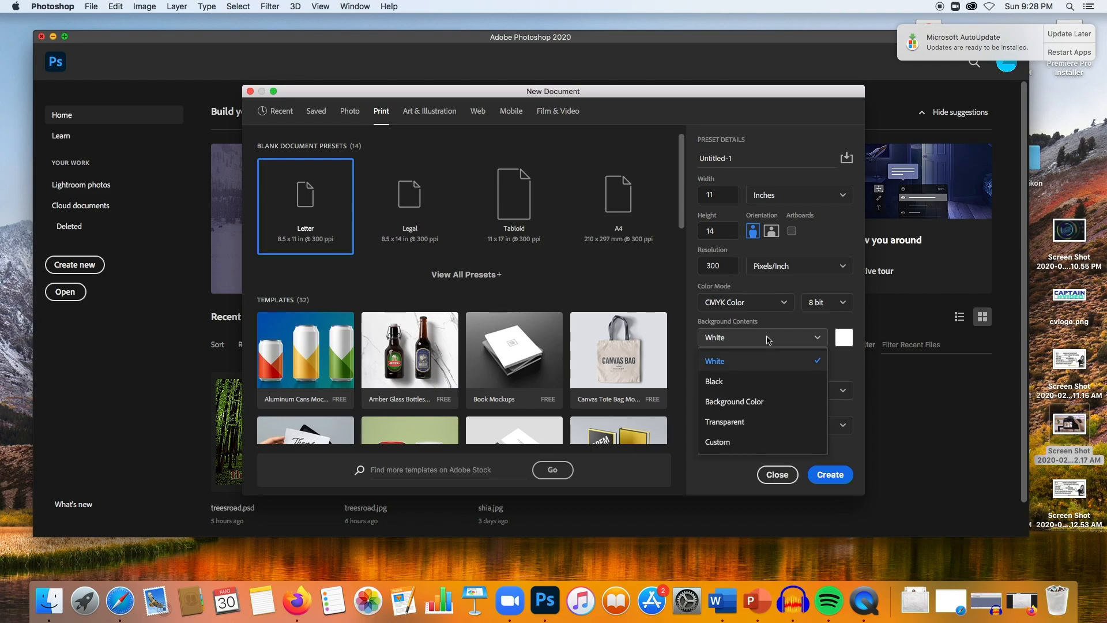
# - Create the document with White background contents
pyautogui.click(768, 340)
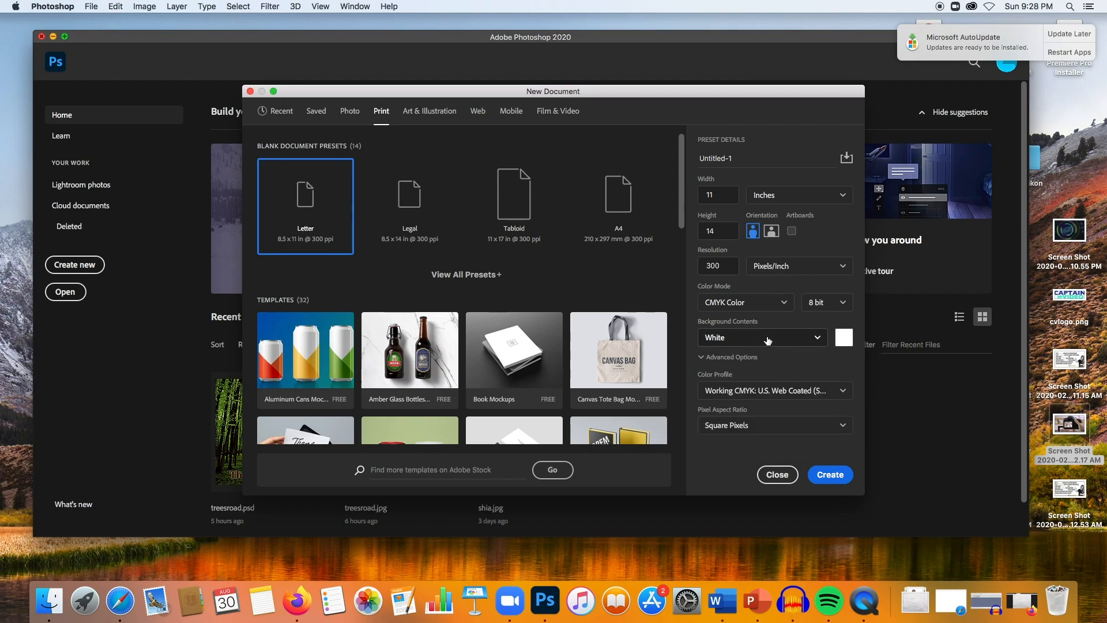
pyautogui.click(831, 474)
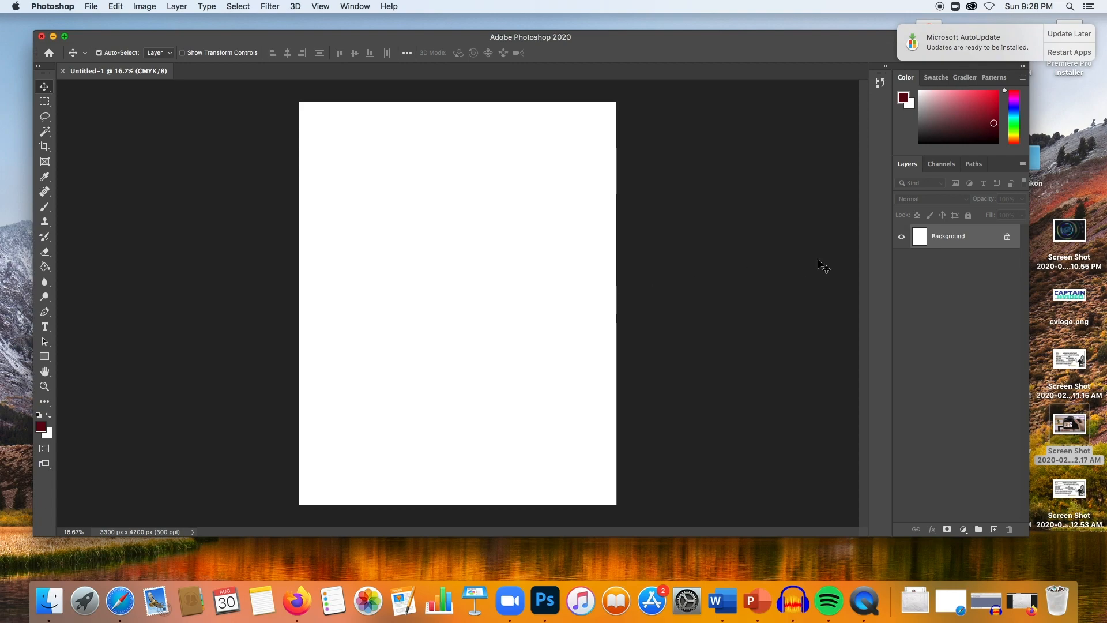
# - Unlock the Background layer so it becomes a regular layer
pyautogui.click(1007, 238)
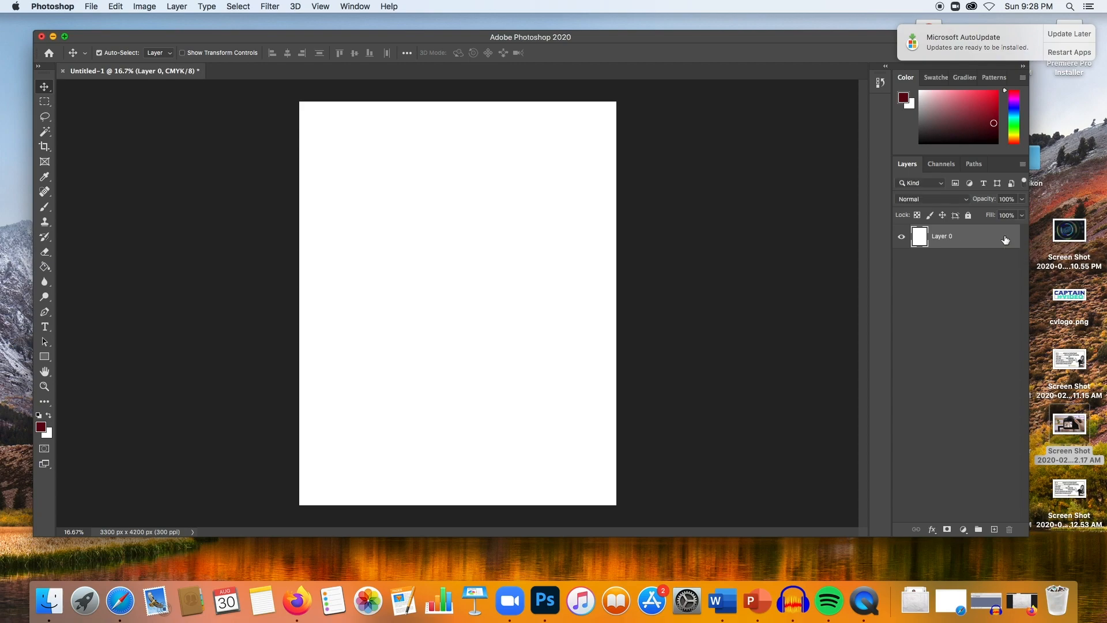
pyautogui.doubleClick(992, 235)
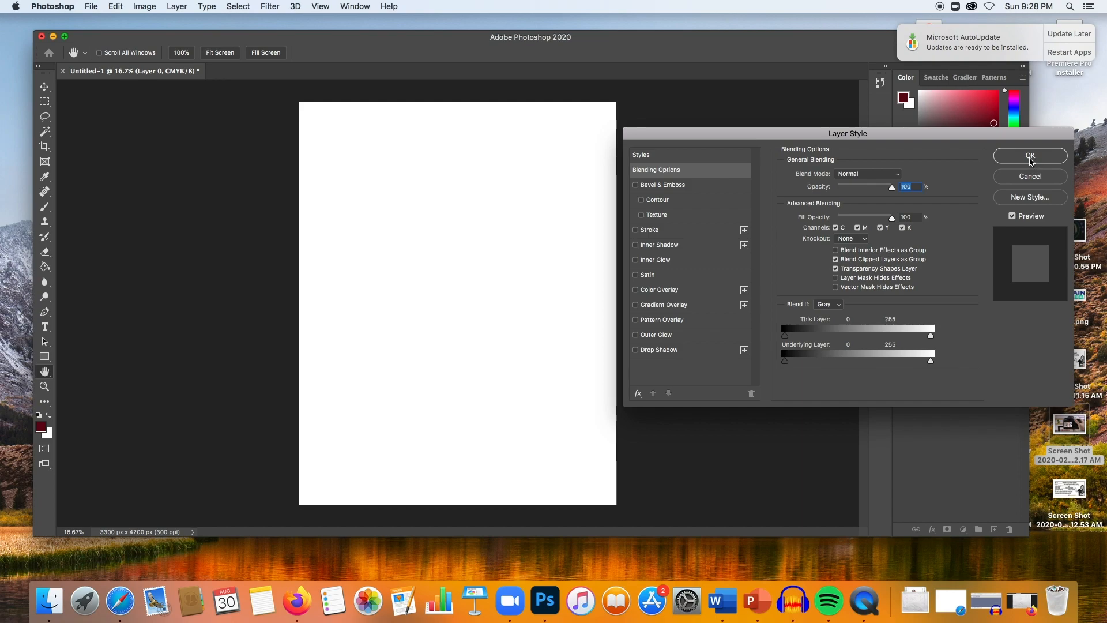
pyautogui.click(1031, 161)
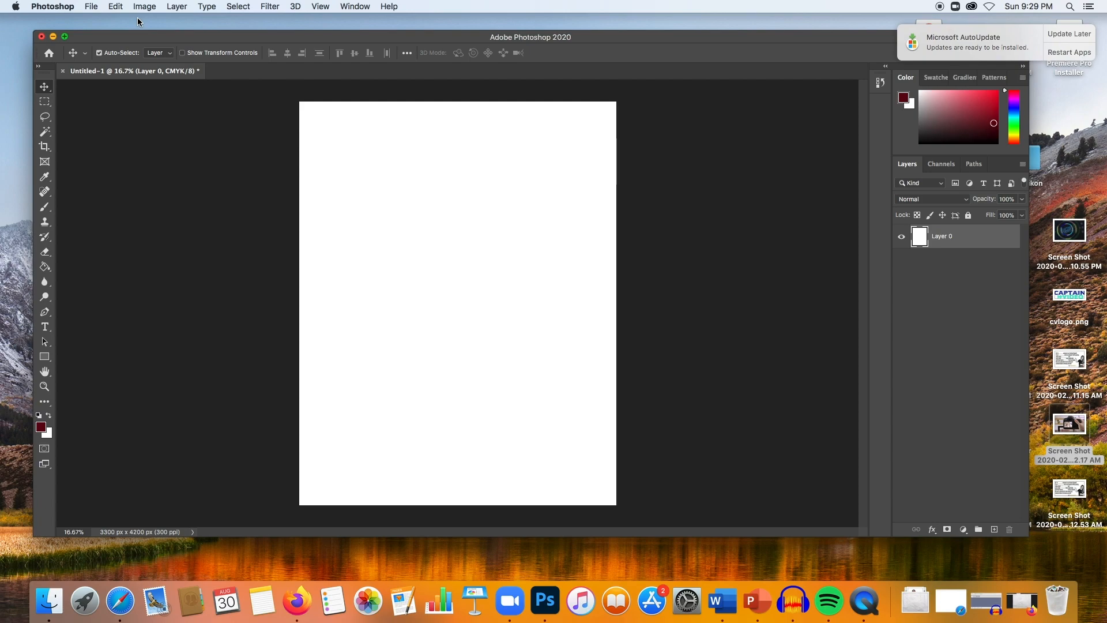
# - Open the image businessman2.jpg from Downloads
pyautogui.click(93, 6)
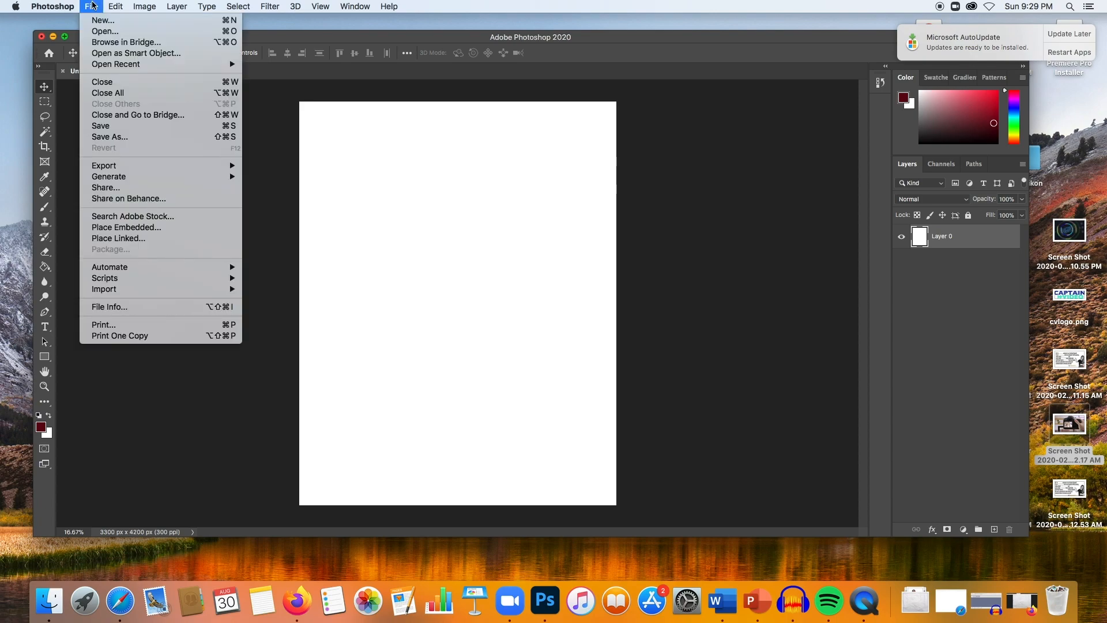
pyautogui.click(111, 31)
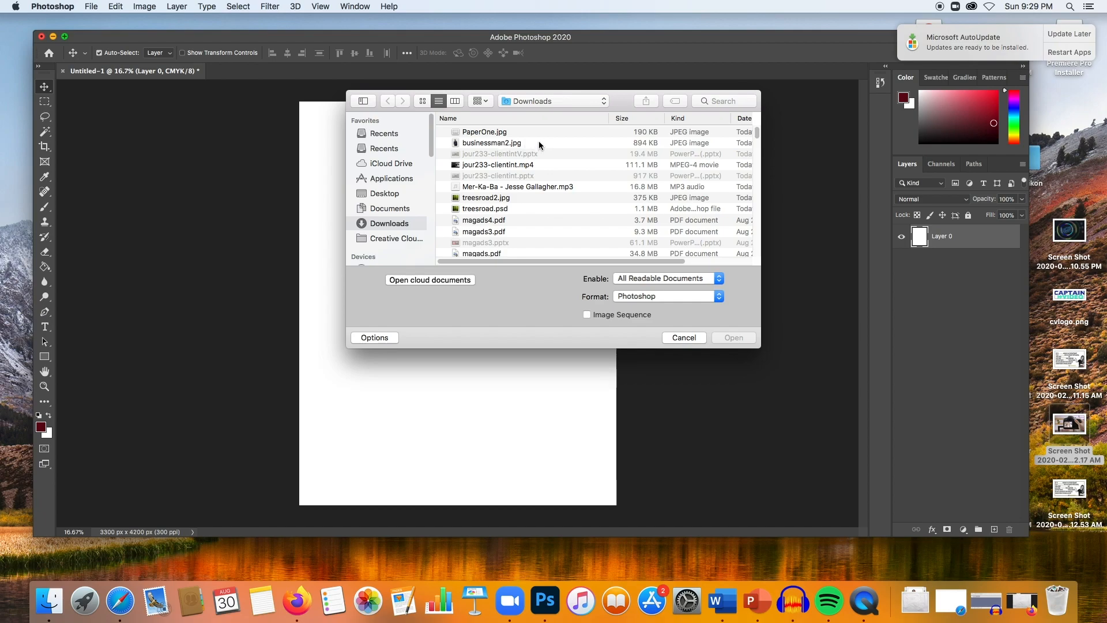
pyautogui.click(538, 142)
pyautogui.click(747, 339)
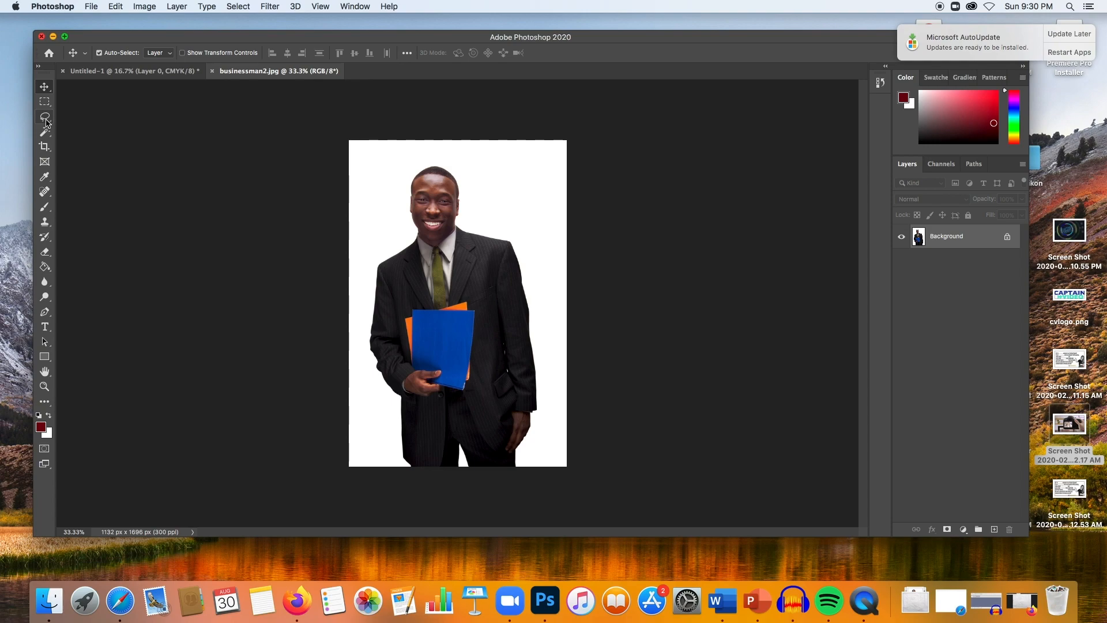
pyautogui.moveTo(46, 122); pyautogui.dragTo(84, 123)
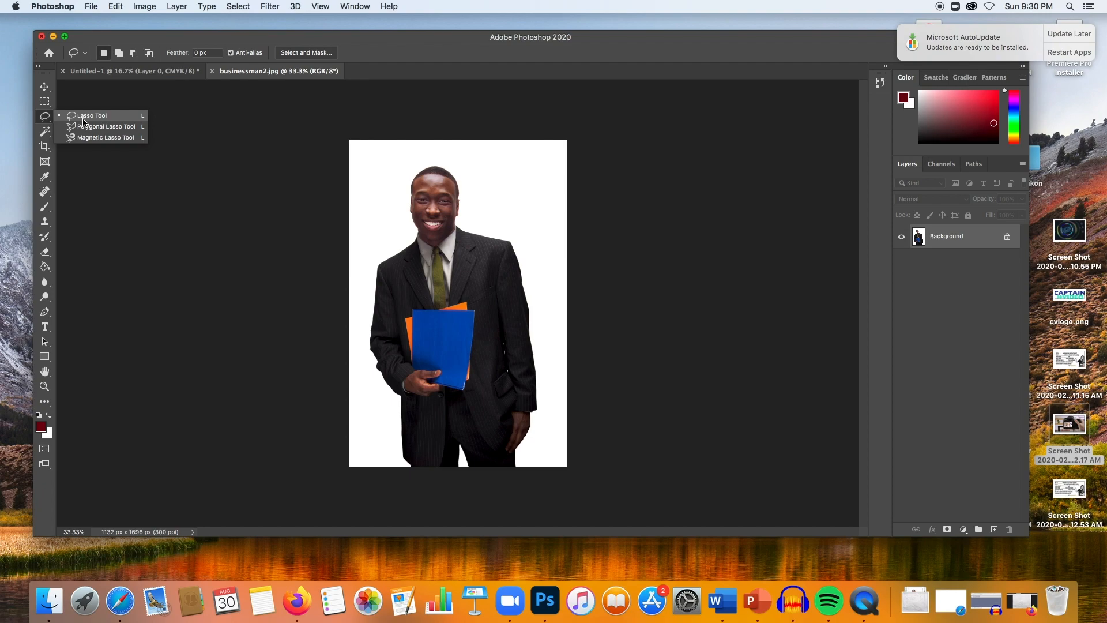
pyautogui.moveTo(83, 121); pyautogui.dragTo(83, 122)
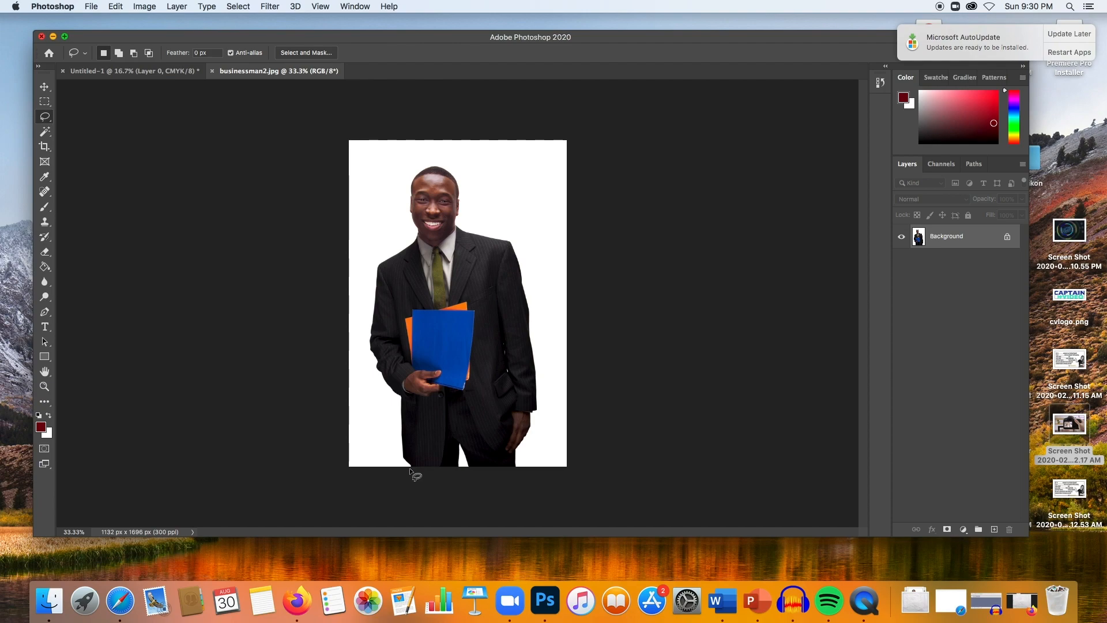
pyautogui.moveTo(411, 464)
pyautogui.mouseDown()
pyautogui.moveTo(396, 399)
pyautogui.moveTo(364, 343)
pyautogui.moveTo(361, 294)
pyautogui.moveTo(395, 233)
pyautogui.moveTo(405, 180)
pyautogui.moveTo(452, 167)
pyautogui.moveTo(467, 206)
pyautogui.moveTo(528, 264)
pyautogui.moveTo(546, 427)
pyautogui.moveTo(526, 471)
pyautogui.mouseUp()
pyautogui.click(249, 8)
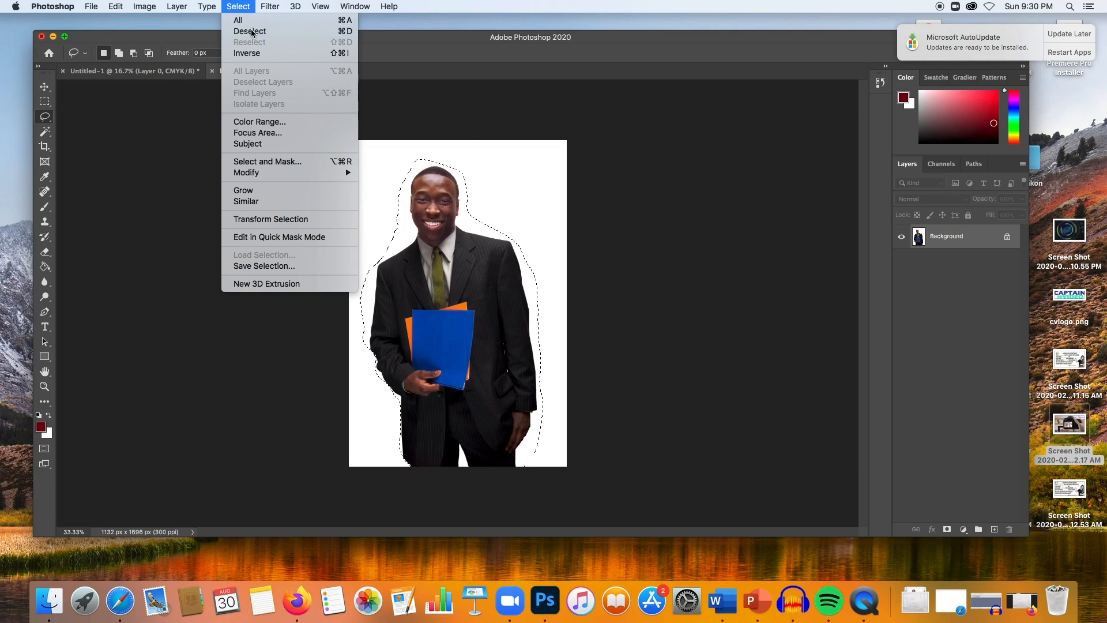
pyautogui.click(252, 31)
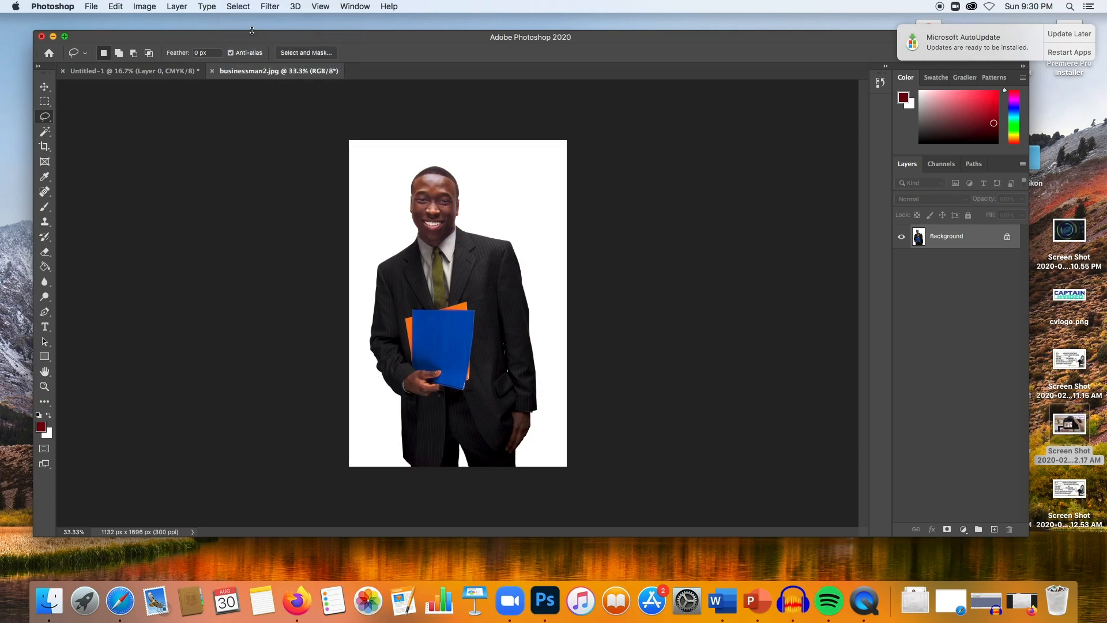
# - Try selecting the white background with the Magic Wand tool, then deselect
pyautogui.click(46, 133)
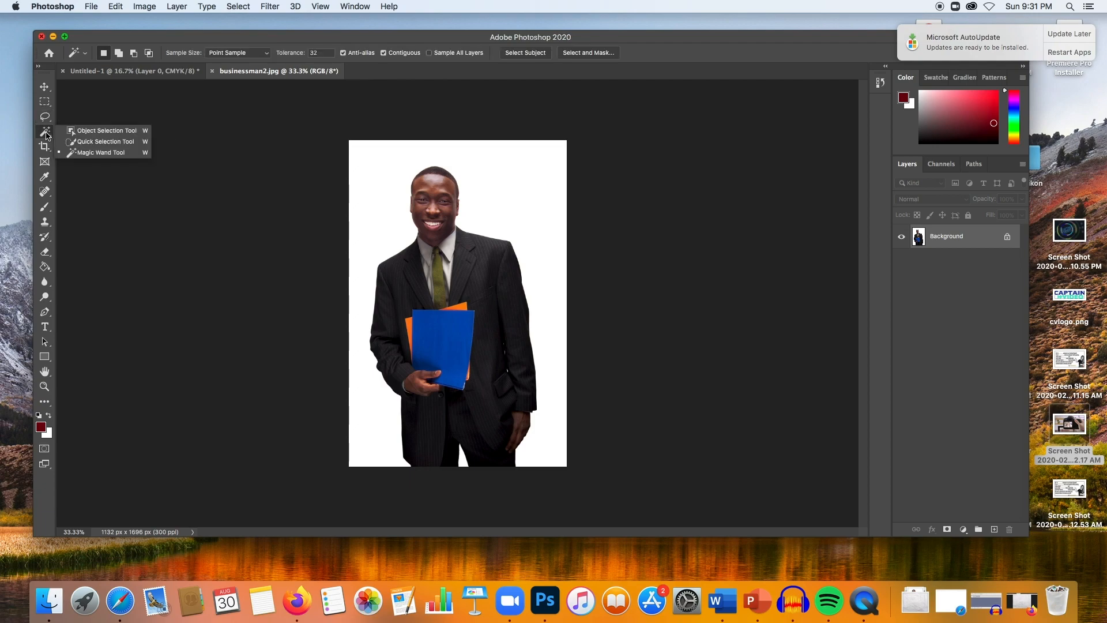
pyautogui.click(98, 153)
pyautogui.click(382, 183)
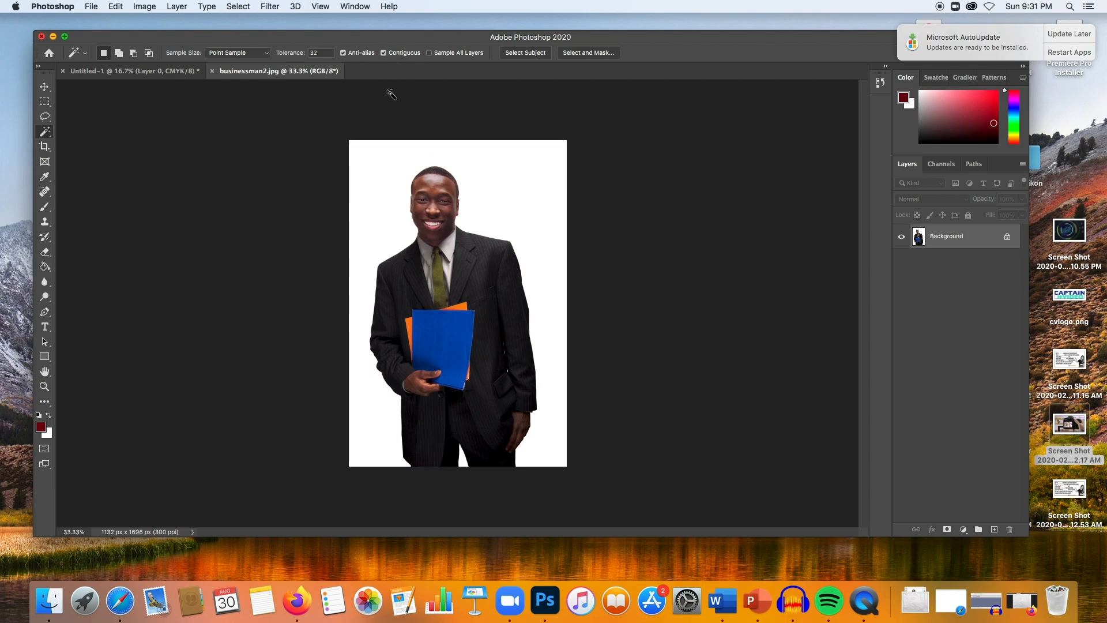
pyautogui.click(379, 181)
pyautogui.click(237, 7)
pyautogui.click(254, 31)
# - Select the white background with the Magic Wand at tolerance 120, then deselect
pyautogui.write('120')
pyautogui.click(435, 342)
pyautogui.press('super+a')
pyautogui.rightClick(49, 135)
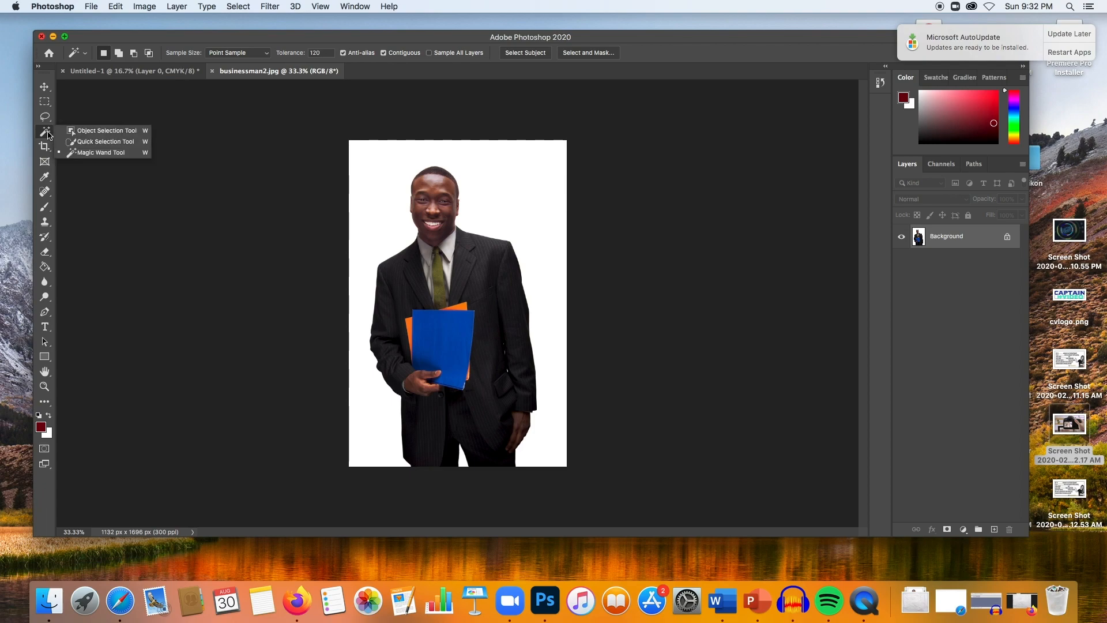
pyautogui.click(100, 154)
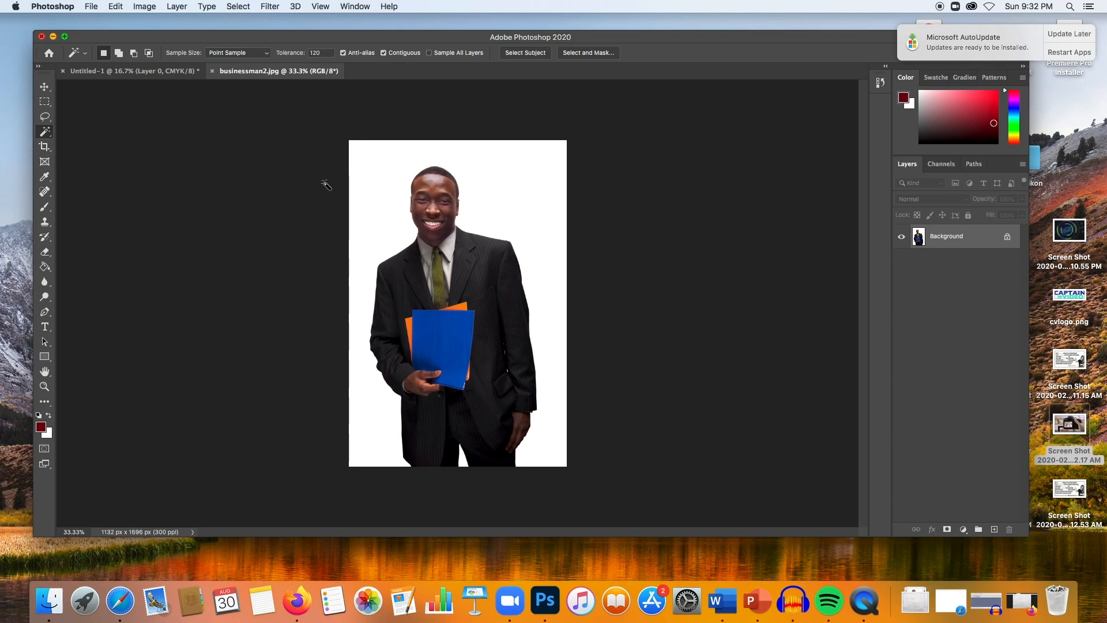
pyautogui.click(382, 203)
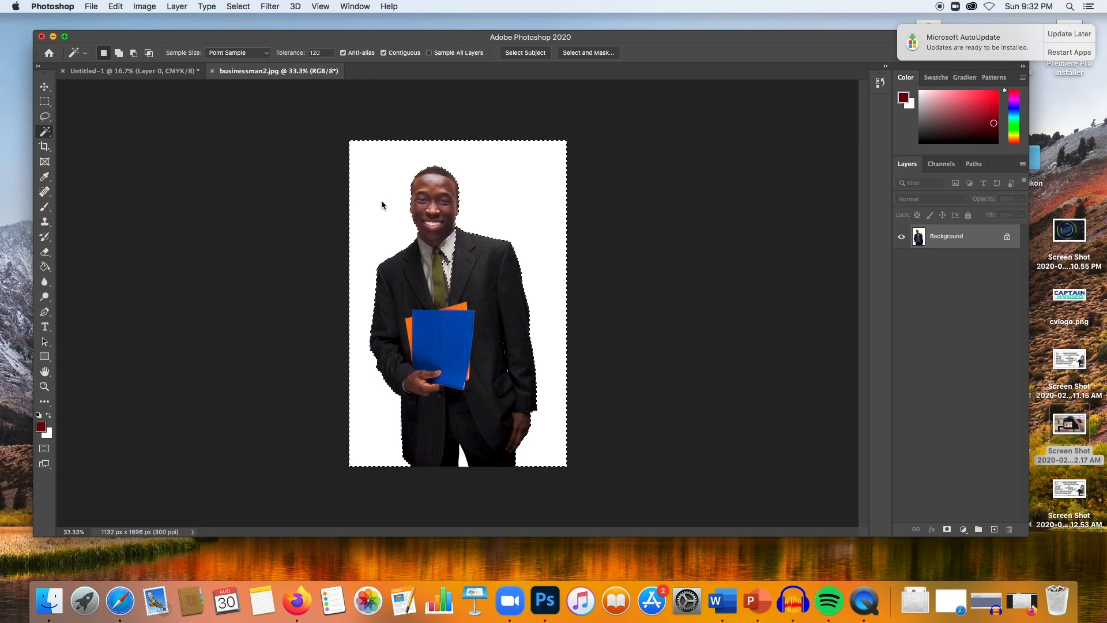
pyautogui.click(244, 6)
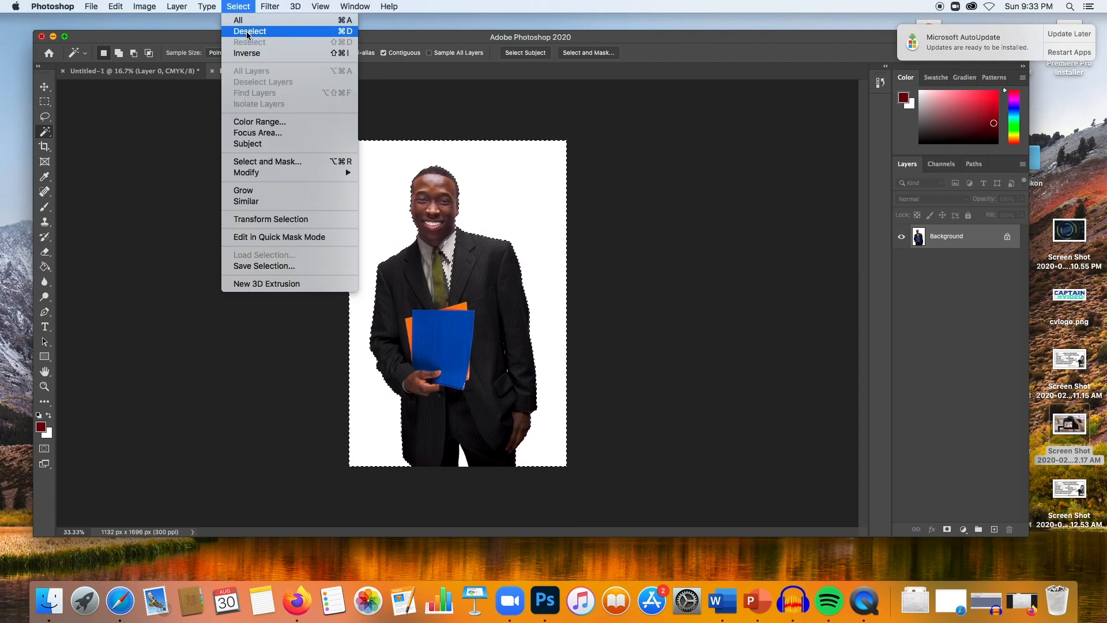
pyautogui.click(248, 53)
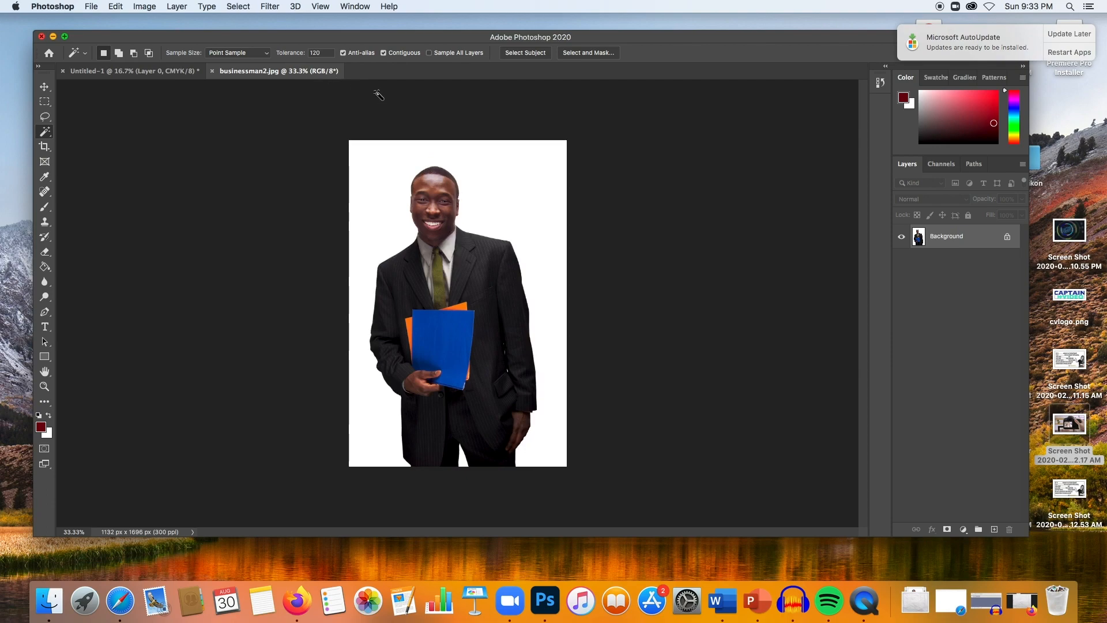
# - Set the Magic Wand tolerance to 33 and invert the background selection to select the man
pyautogui.click(329, 53)
pyautogui.write('33')
pyautogui.click(242, 6)
pyautogui.click(268, 53)
# - Copy the selected man and switch to the Untitled-1 document
pyautogui.click(115, 6)
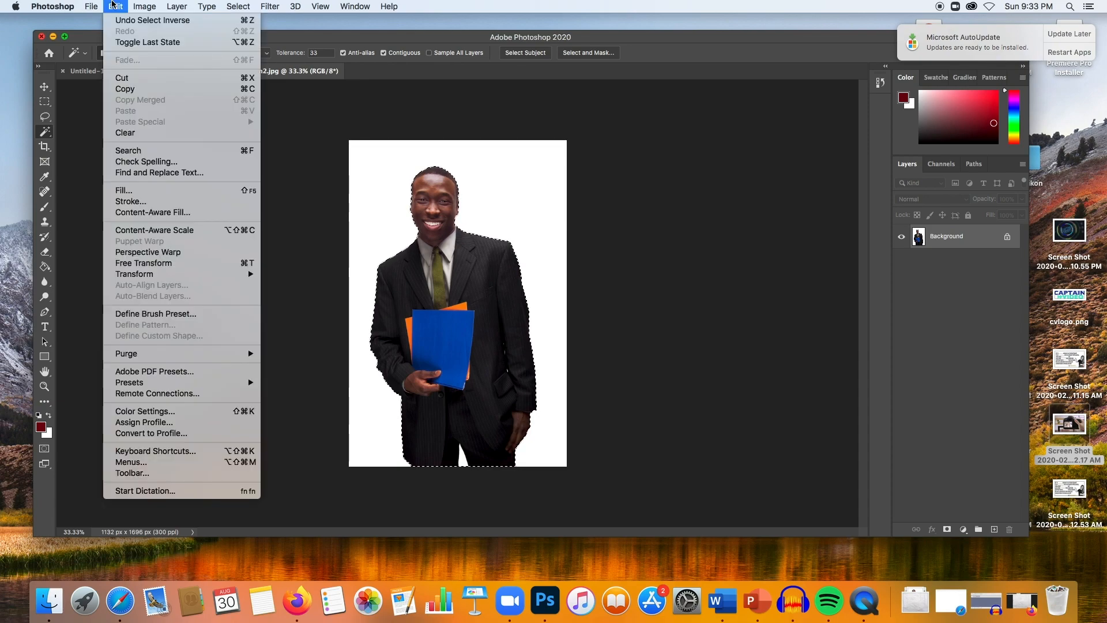
pyautogui.click(172, 93)
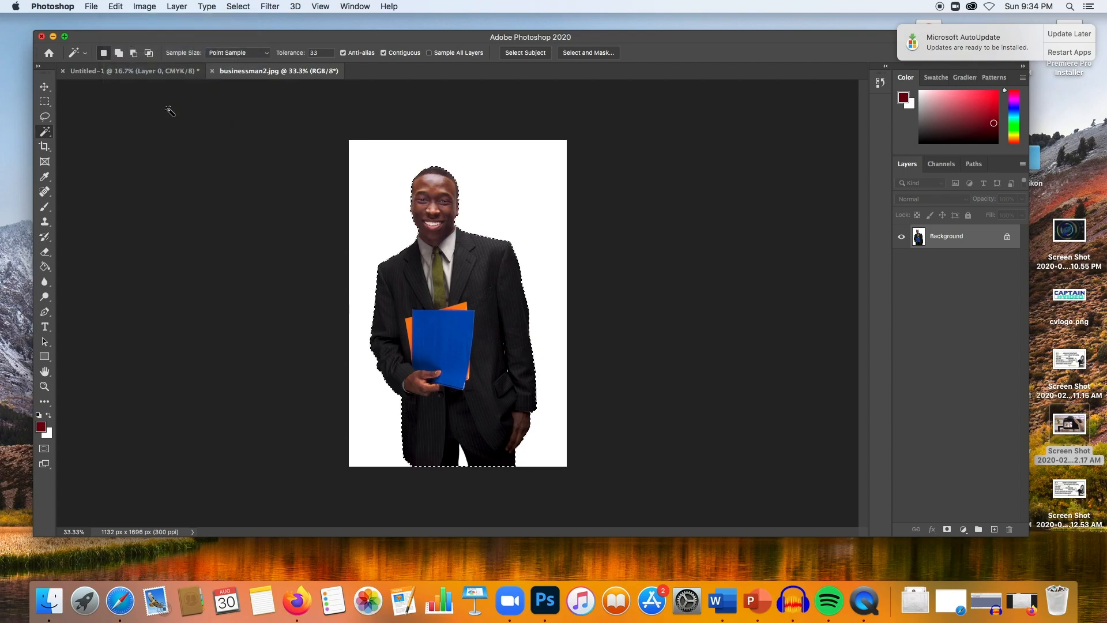
pyautogui.click(132, 72)
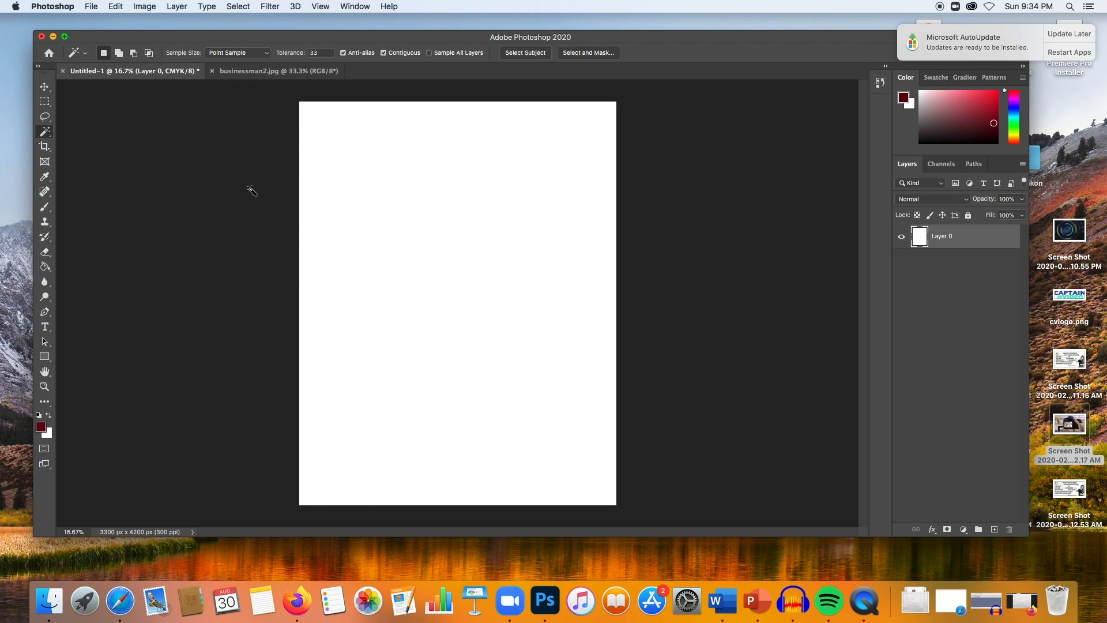
# - Paste the copied man into the document and move him down to the bottom edge of the canvas
pyautogui.click(116, 6)
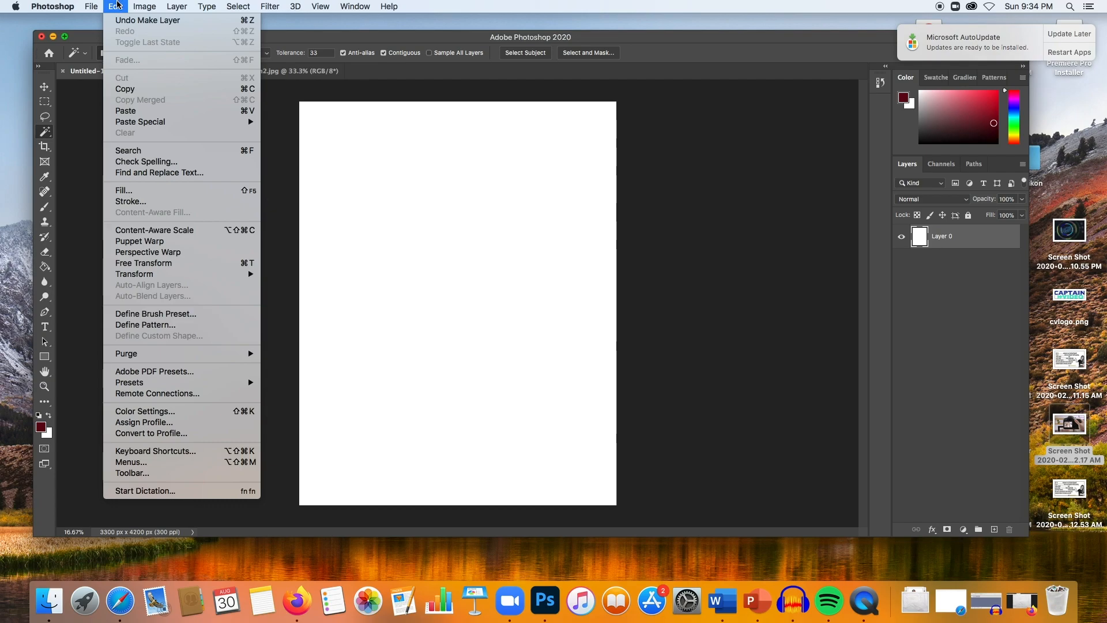
pyautogui.click(178, 112)
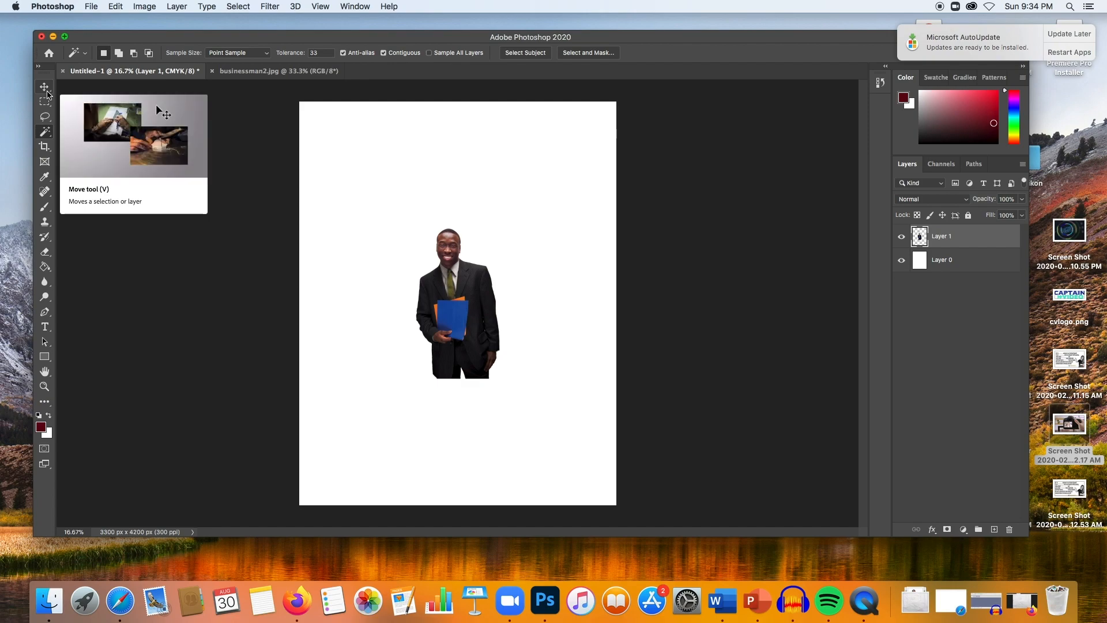
pyautogui.click(46, 91)
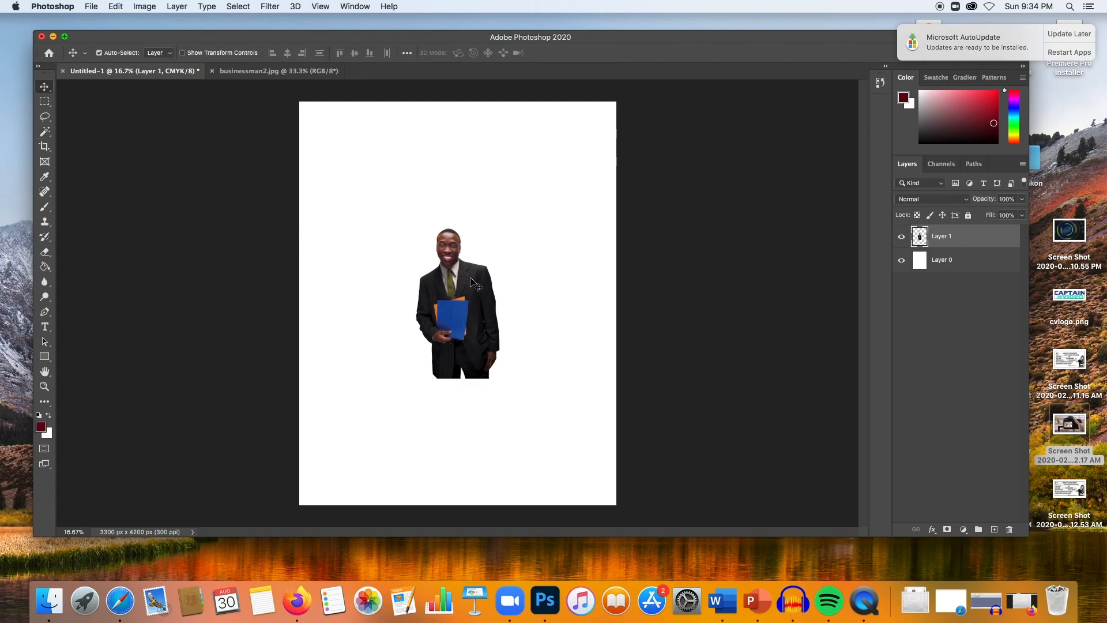
pyautogui.moveTo(448, 292); pyautogui.dragTo(507, 280)
pyautogui.moveTo(506, 278); pyautogui.dragTo(462, 411)
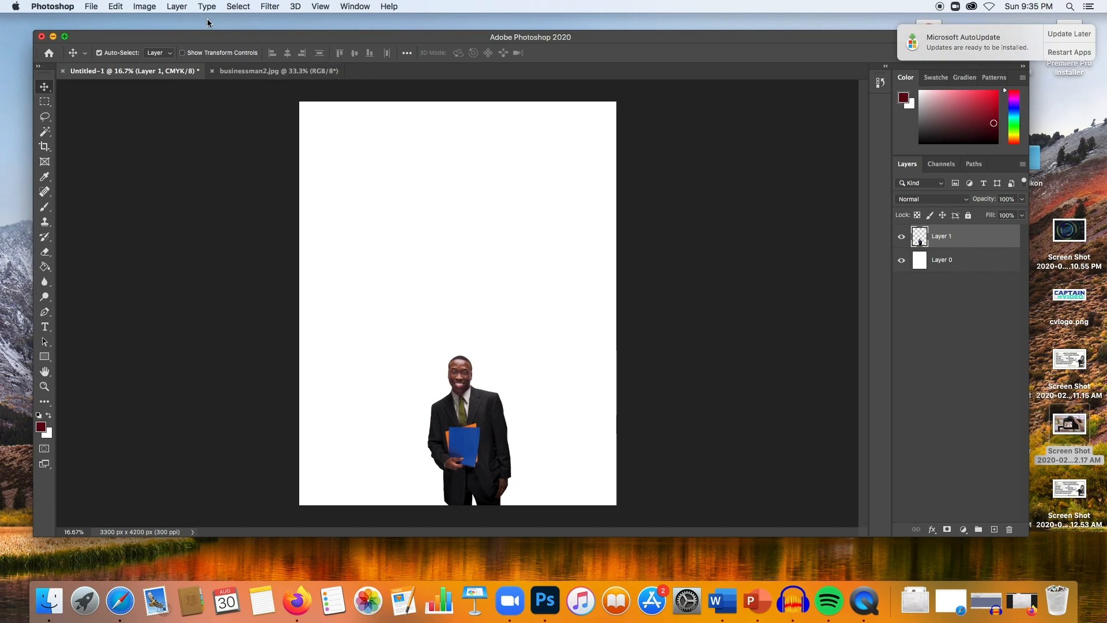
# - Scale the man proportionally to about 233%, place him in the lower left-centre of the canvas, and commit the transform
pyautogui.click(114, 5)
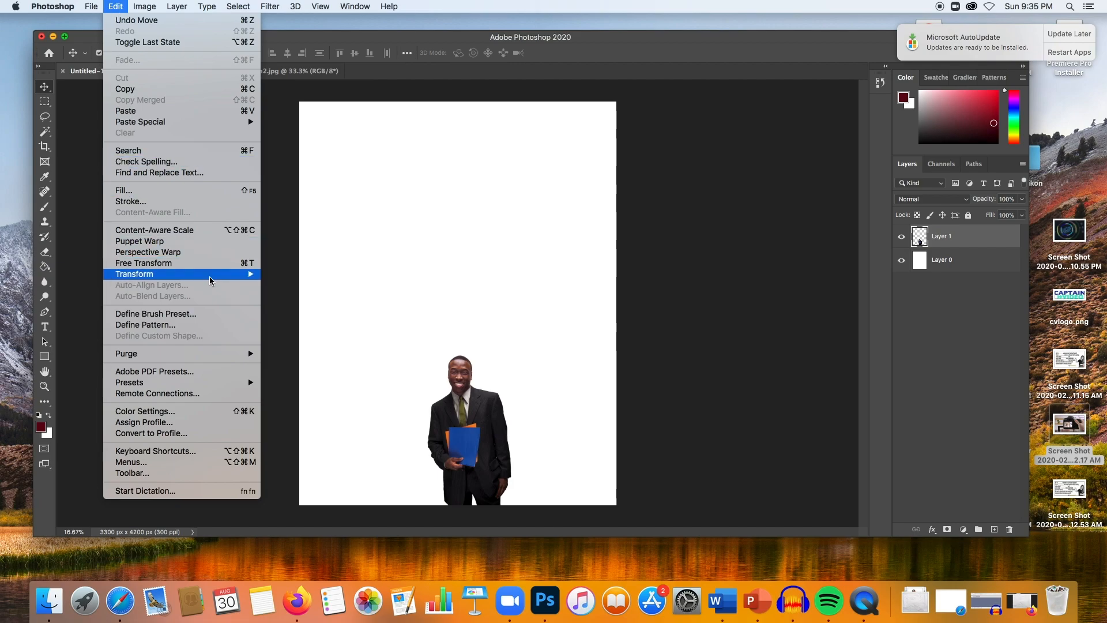
pyautogui.moveTo(220, 277)
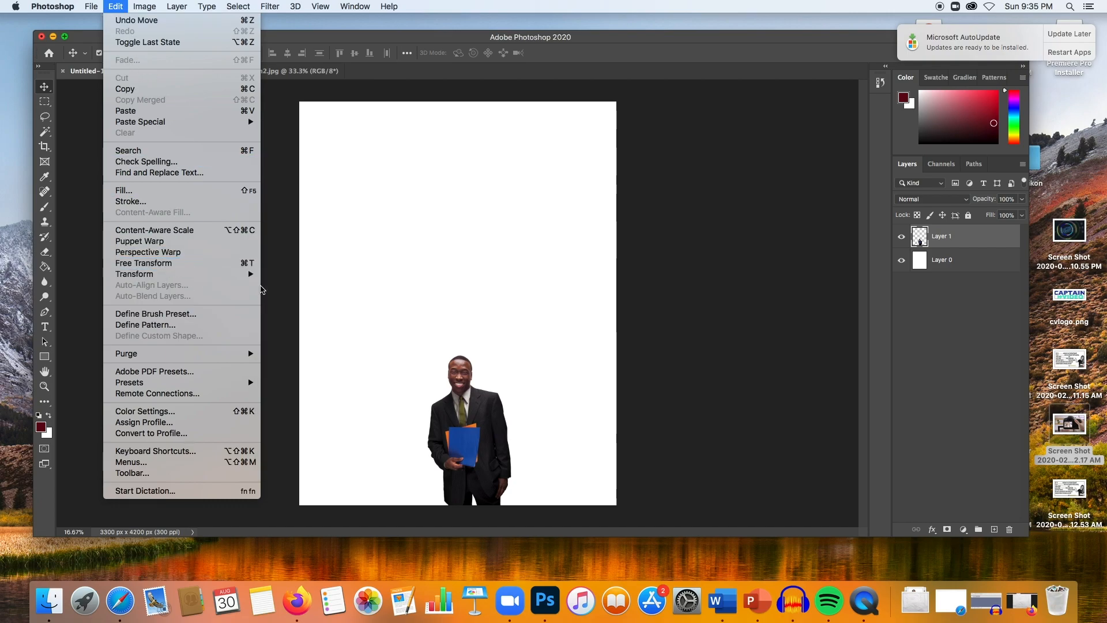
pyautogui.click(276, 292)
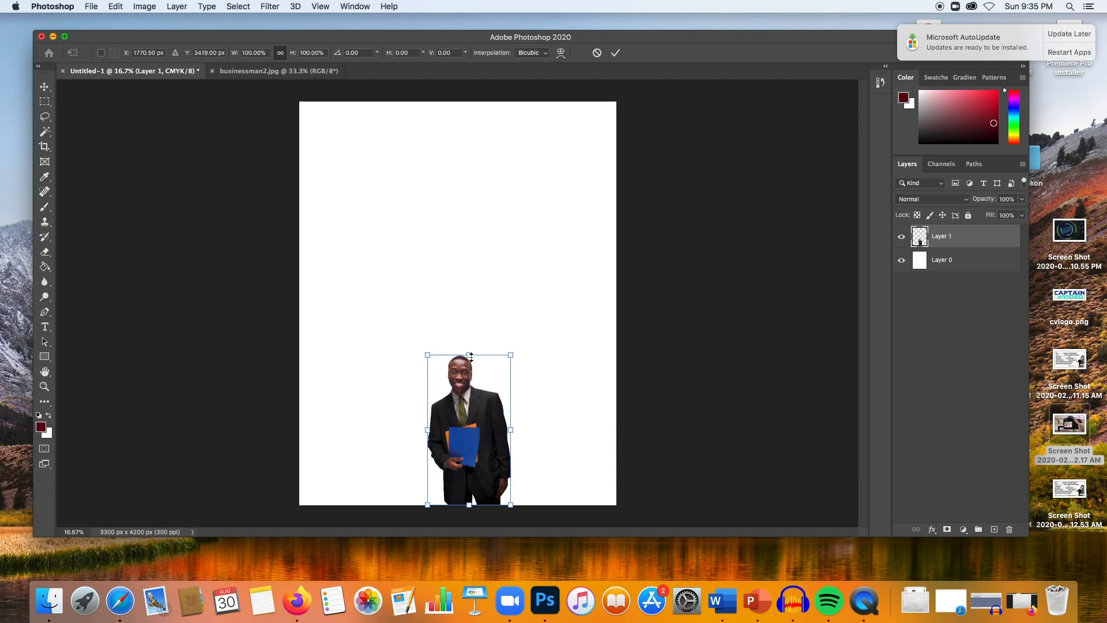
pyautogui.moveTo(471, 354); pyautogui.dragTo(459, 155)
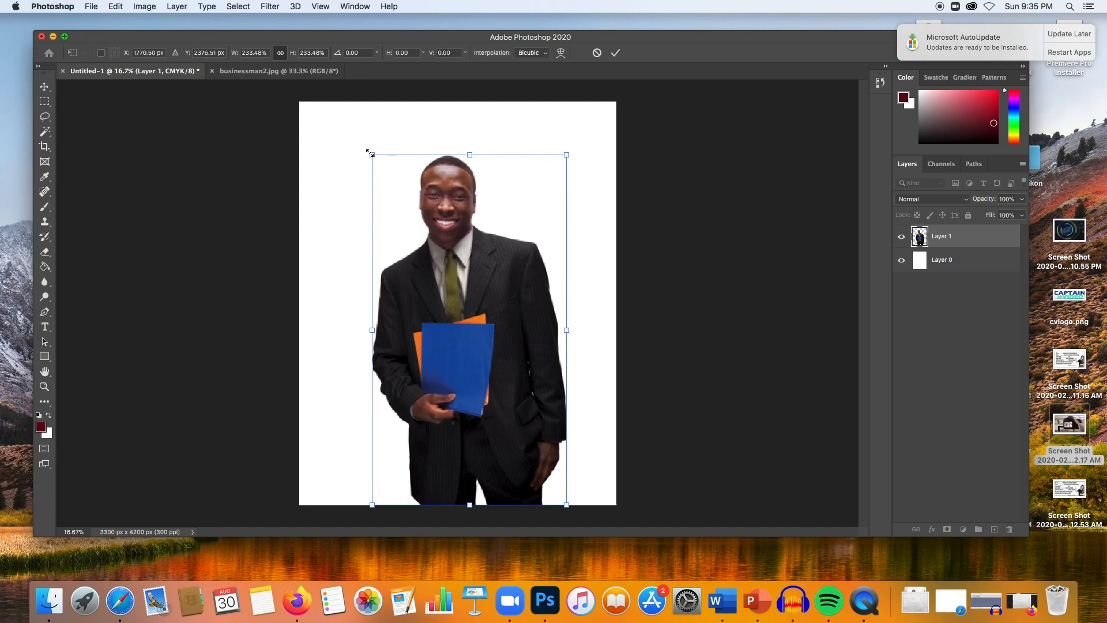
pyautogui.click(282, 53)
pyautogui.moveTo(373, 328); pyautogui.dragTo(312, 316)
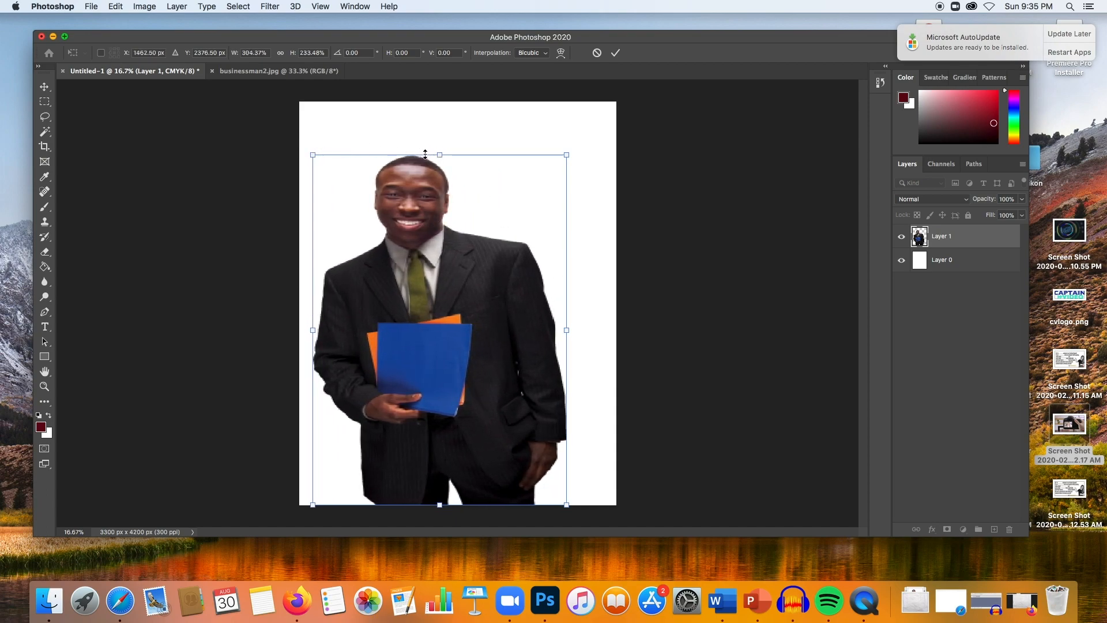
pyautogui.moveTo(443, 155); pyautogui.dragTo(452, 373)
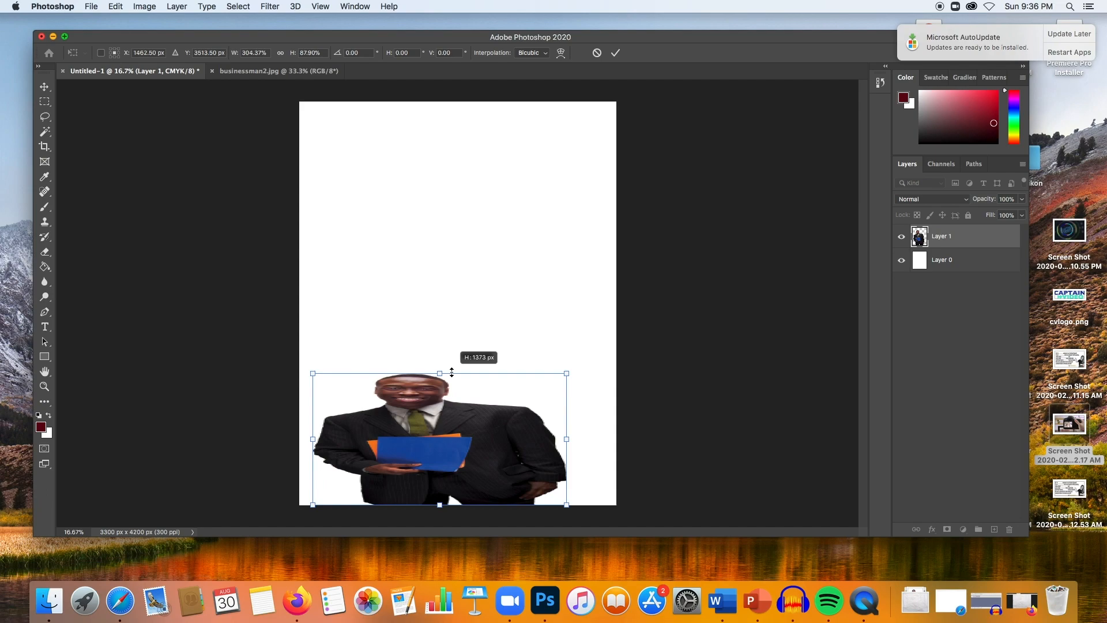
pyautogui.moveTo(452, 373); pyautogui.dragTo(451, 329)
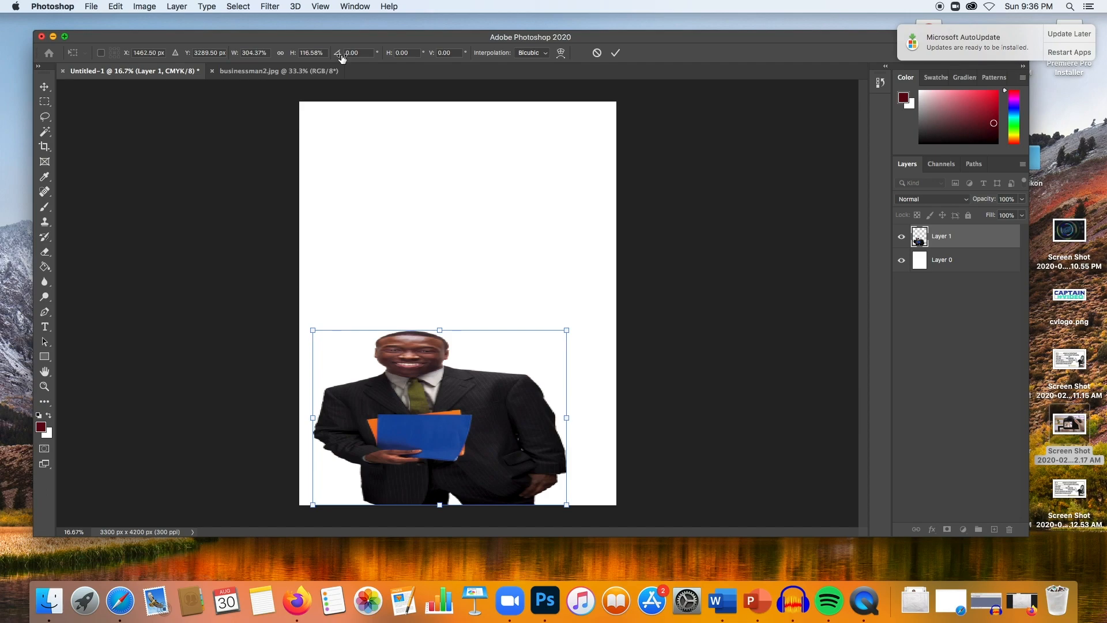
pyautogui.click(281, 54)
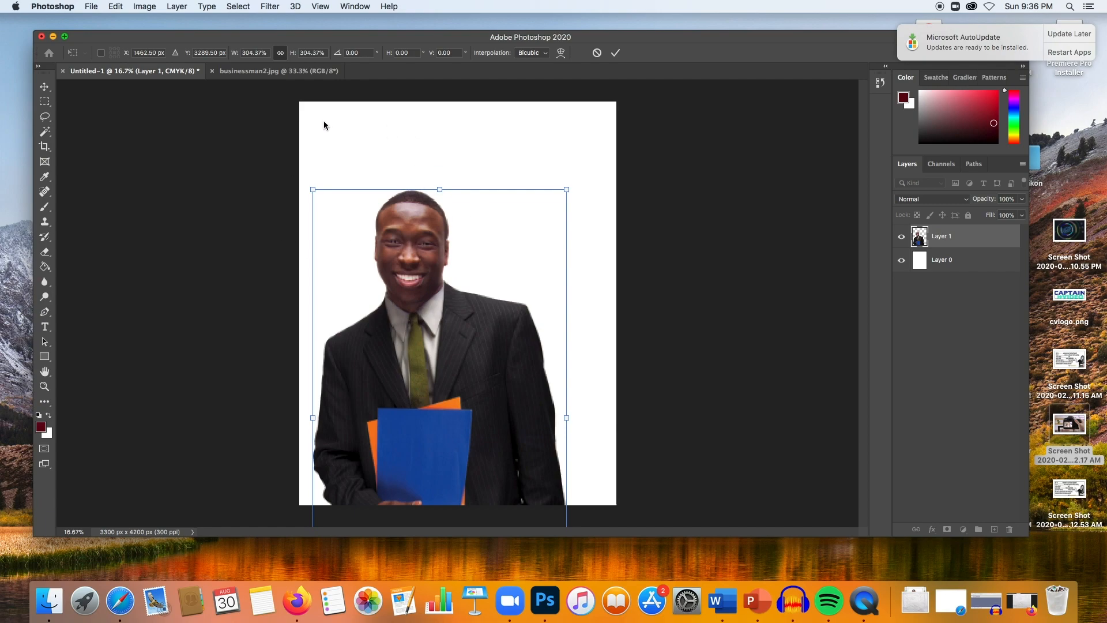
pyautogui.moveTo(568, 188); pyautogui.dragTo(484, 277)
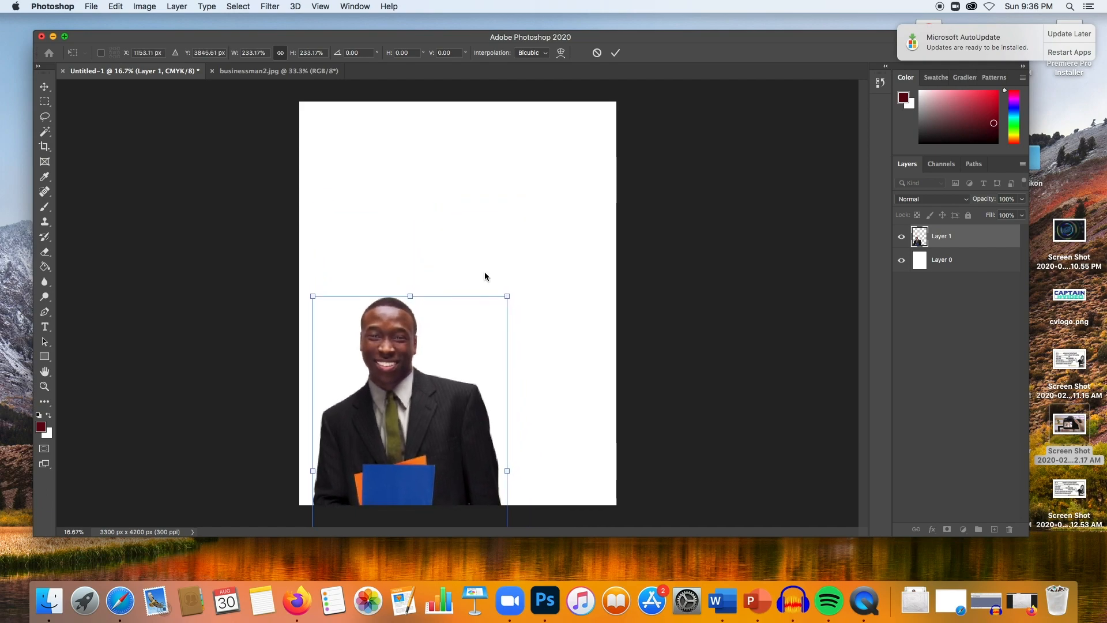
pyautogui.moveTo(413, 366); pyautogui.dragTo(441, 255)
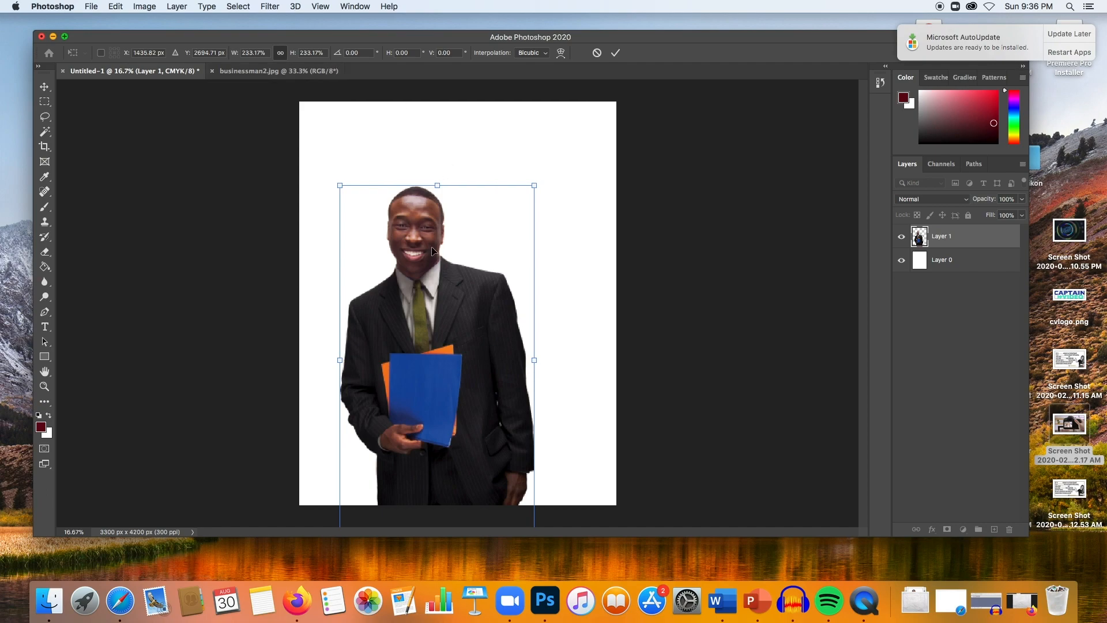
pyautogui.moveTo(434, 251); pyautogui.dragTo(405, 290)
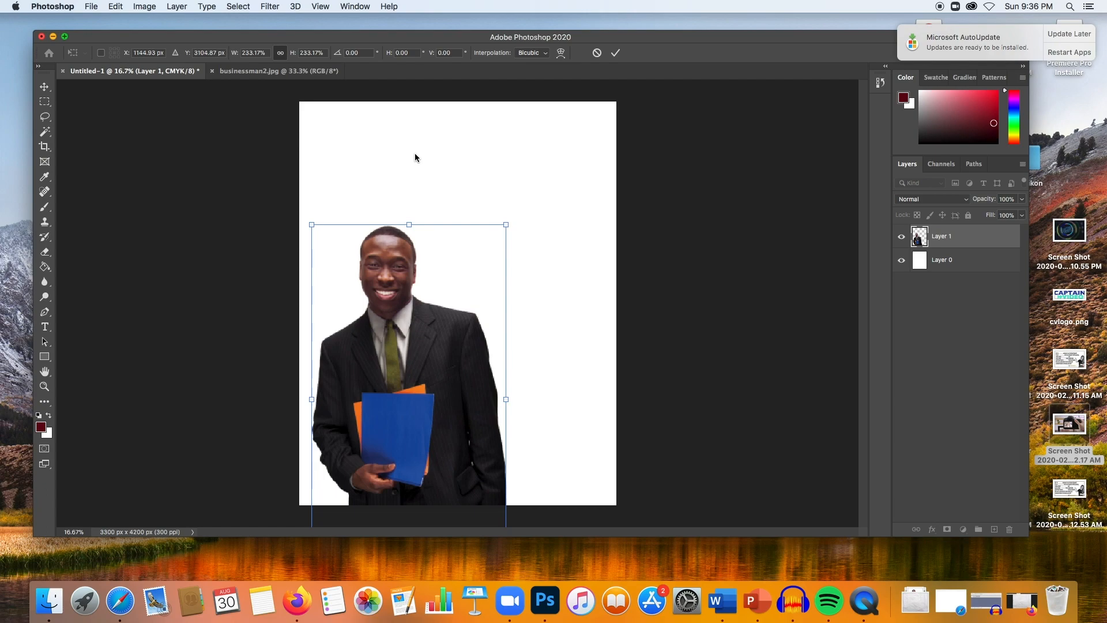
pyautogui.click(614, 54)
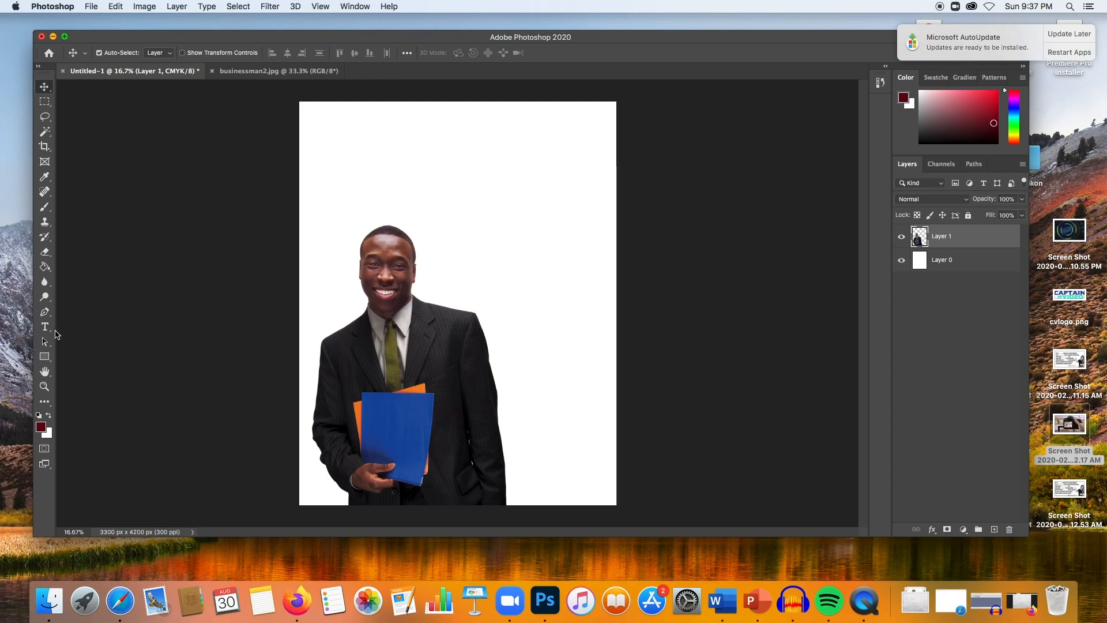
# - Choose the Paint Bucket tool and set the foreground colour to orange ffa800
pyautogui.press('z')
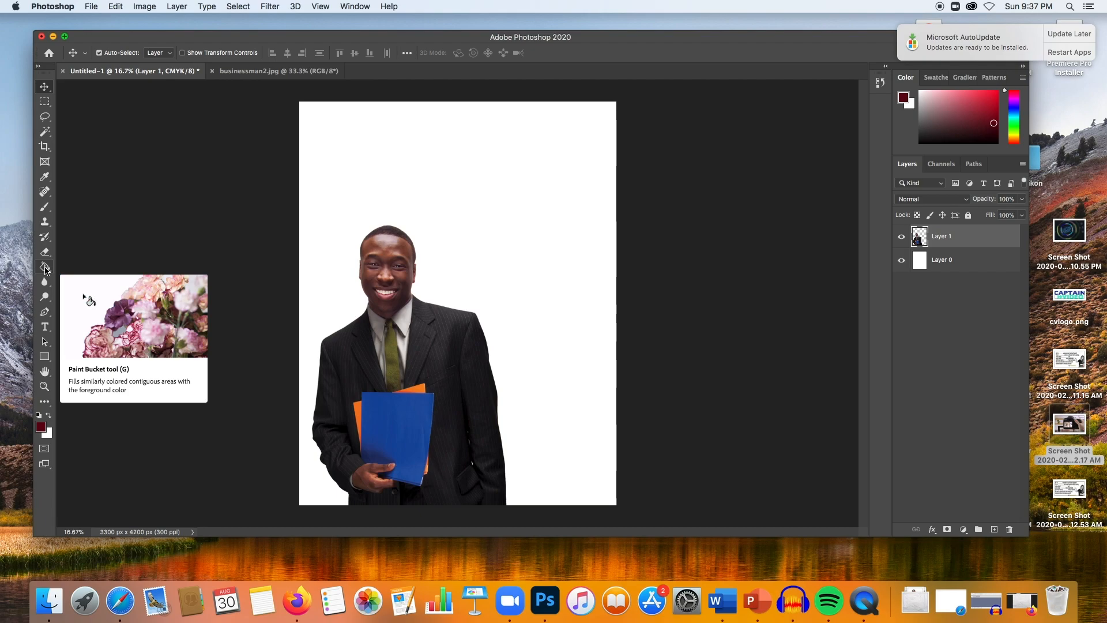
pyautogui.click(45, 269)
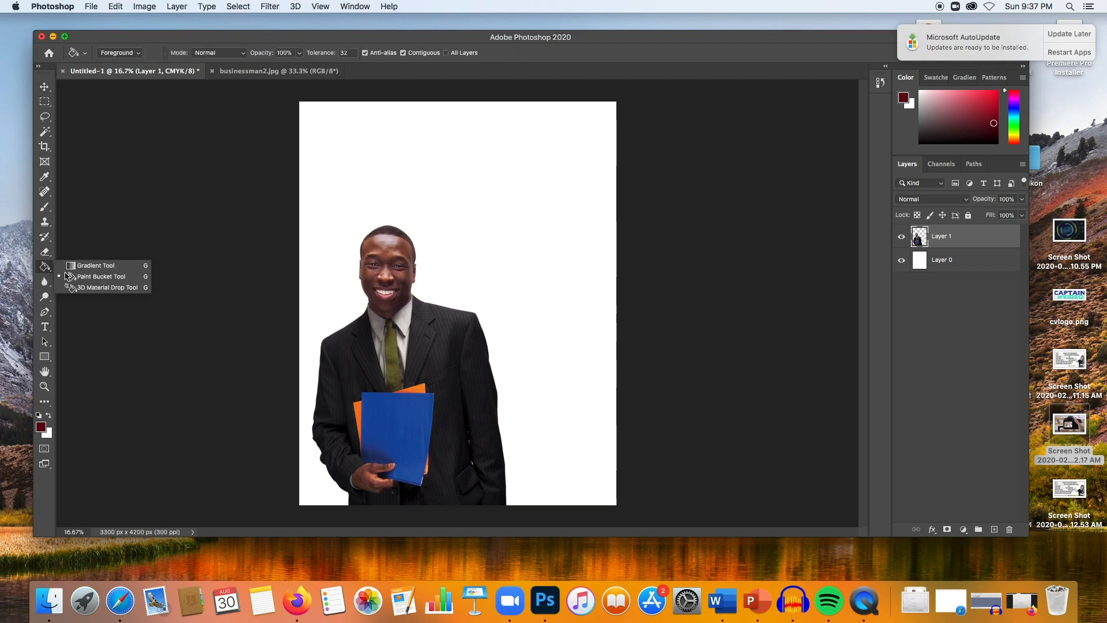
pyautogui.click(99, 276)
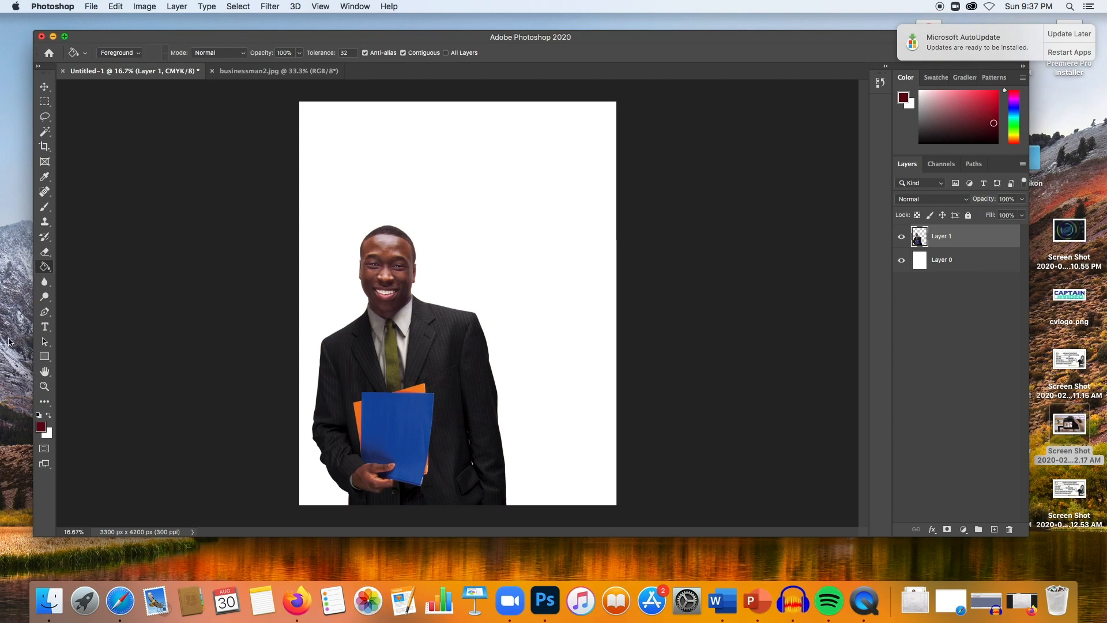
pyautogui.click(41, 427)
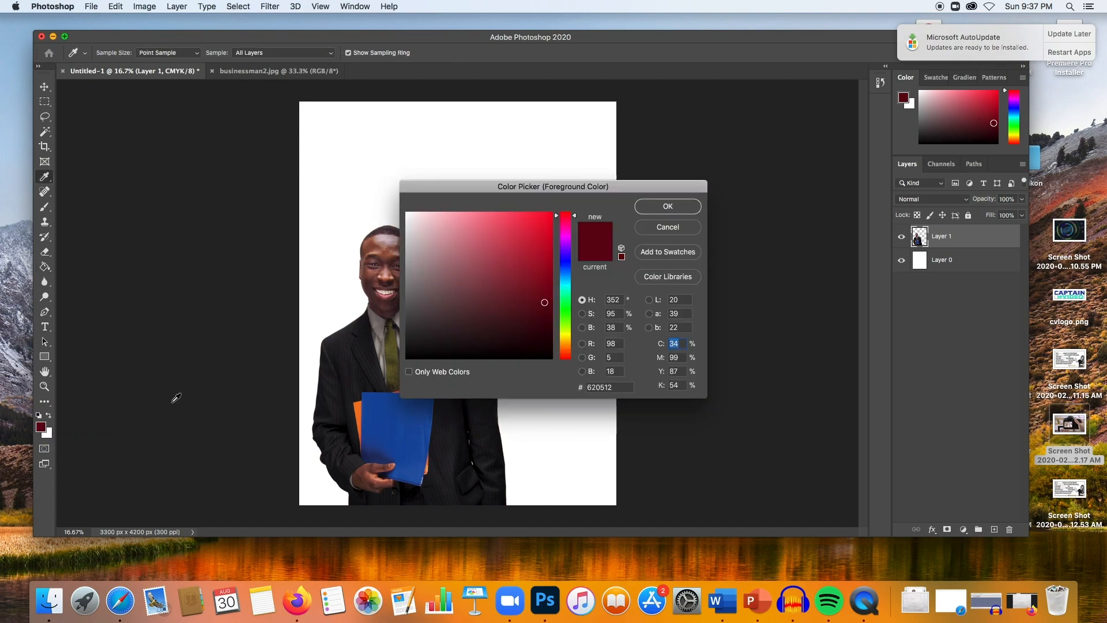
pyautogui.click(563, 284)
pyautogui.click(567, 344)
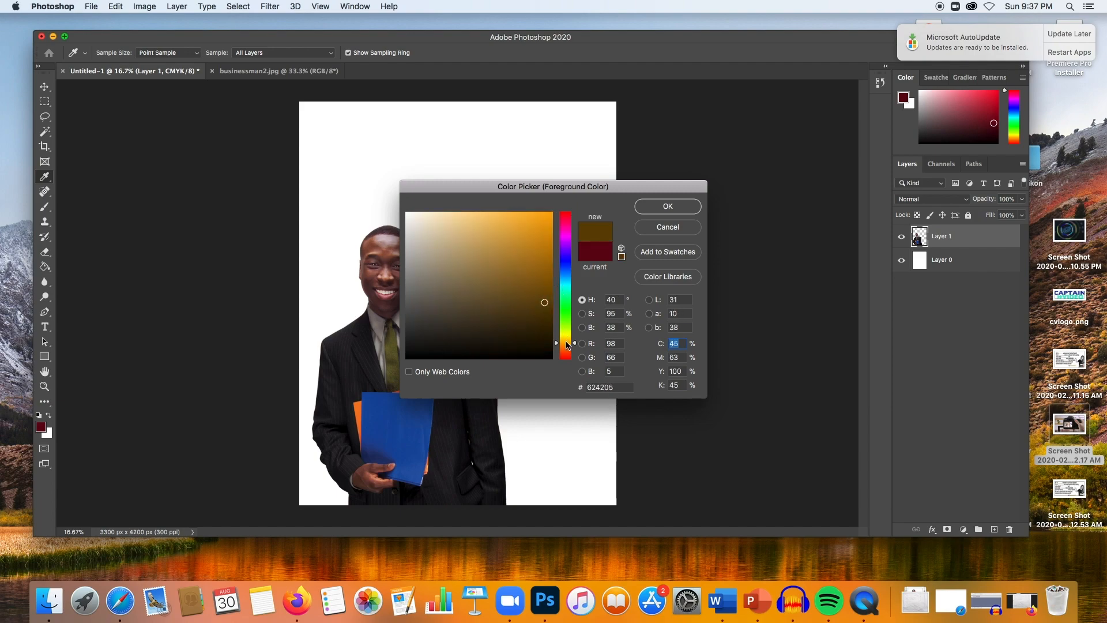
pyautogui.moveTo(548, 249)
pyautogui.mouseDown()
pyautogui.moveTo(543, 205)
pyautogui.moveTo(565, 203)
pyautogui.mouseUp()
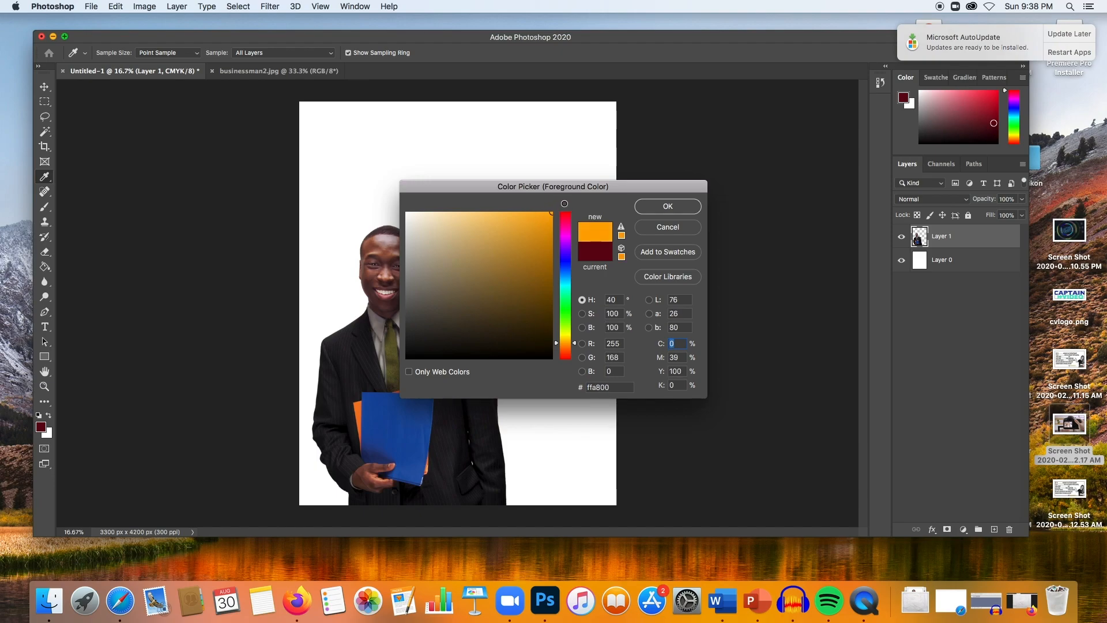
pyautogui.click(671, 207)
pyautogui.press('g')
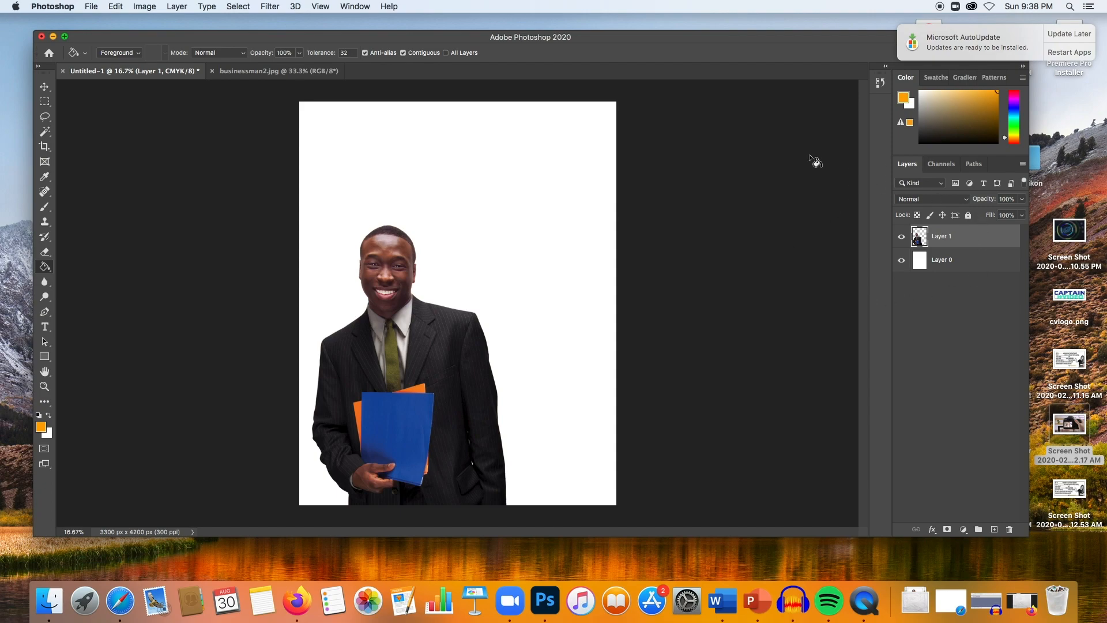
pyautogui.click(349, 7)
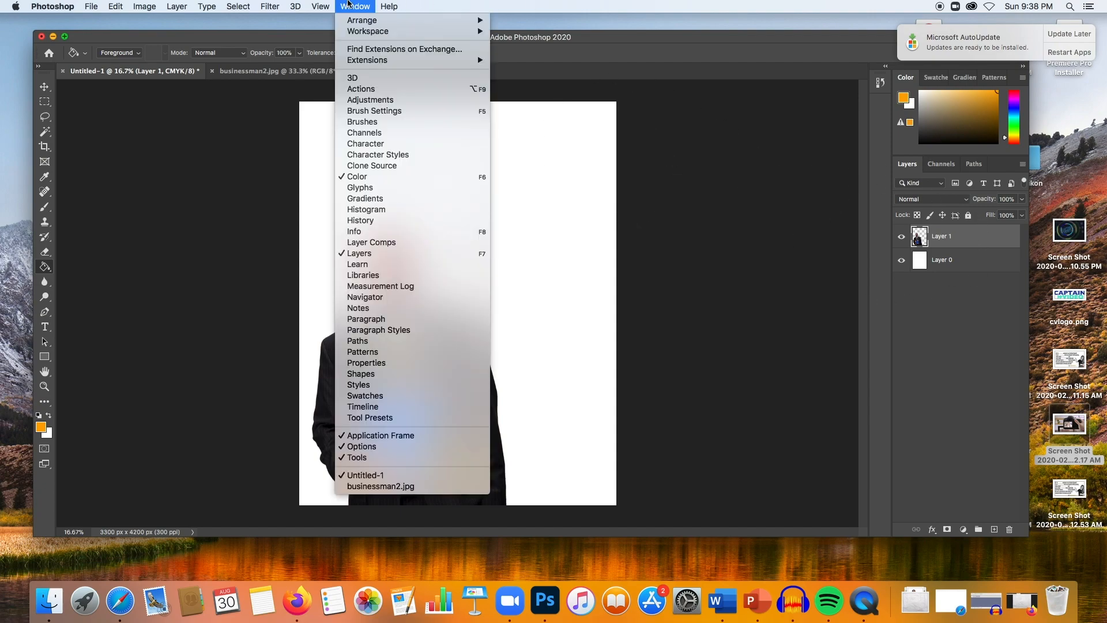
pyautogui.click(407, 252)
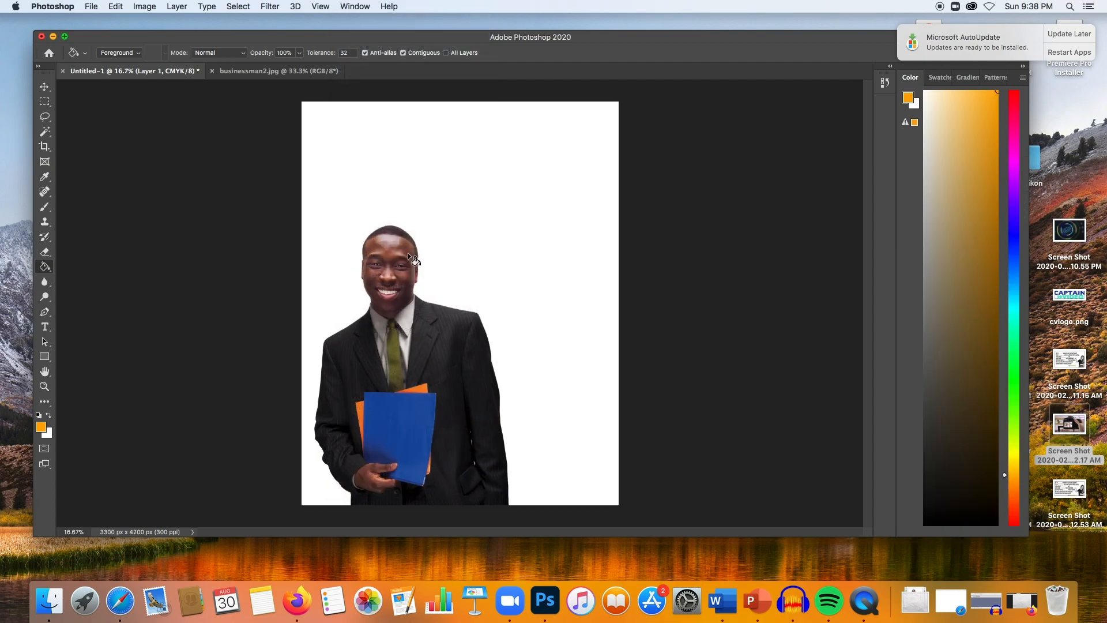
pyautogui.click(352, 7)
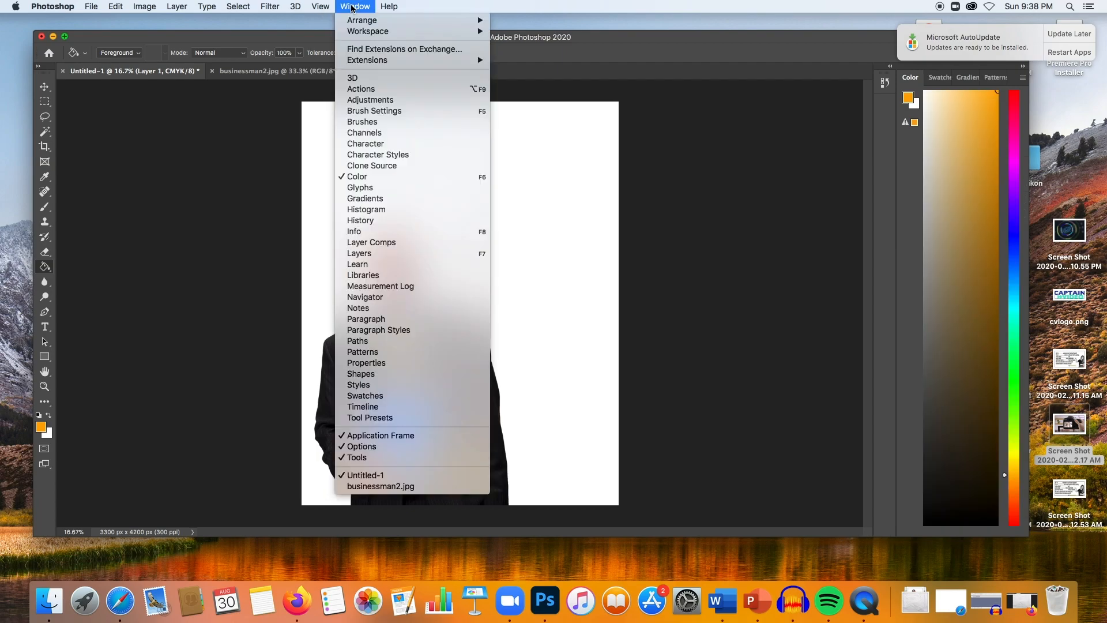
pyautogui.click(424, 255)
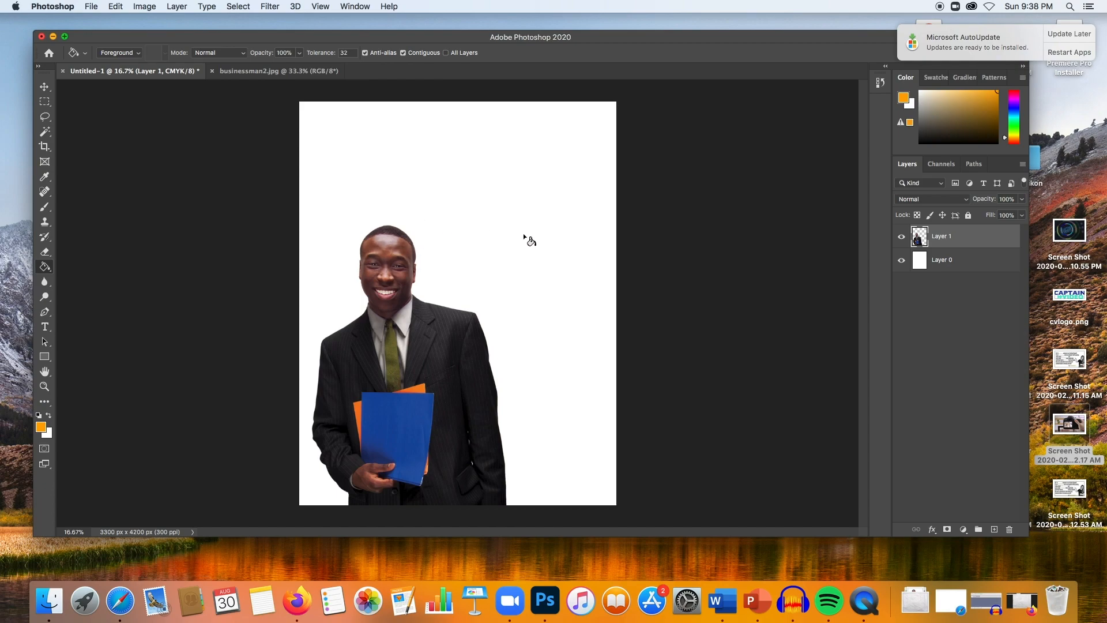
# - Fill the white background layer, Layer 0, with the orange foreground colour
pyautogui.click(970, 265)
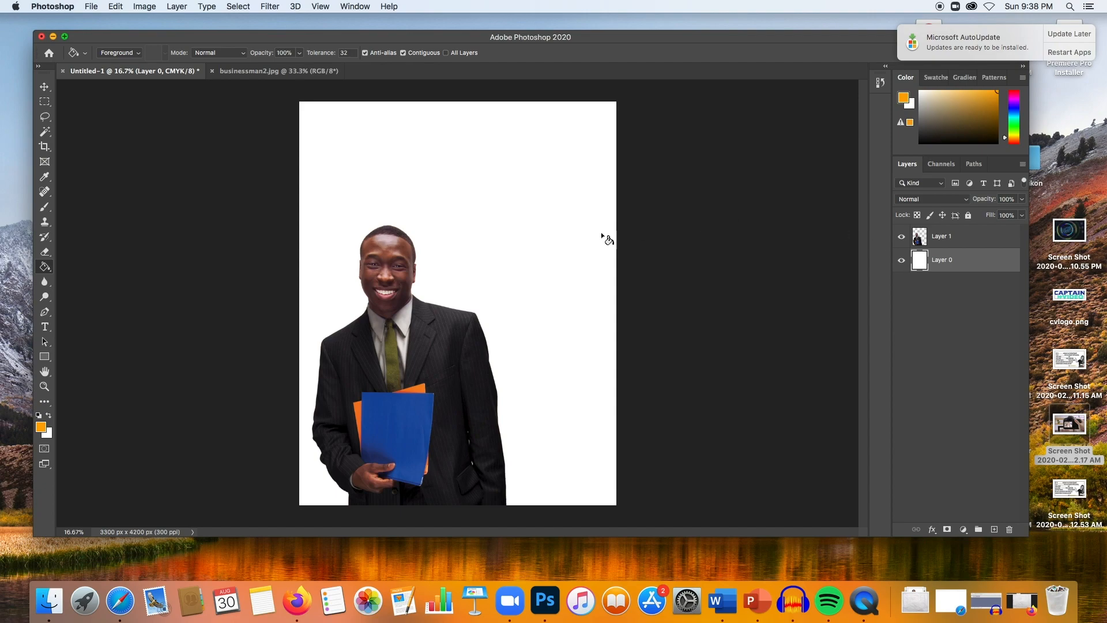
pyautogui.click(526, 253)
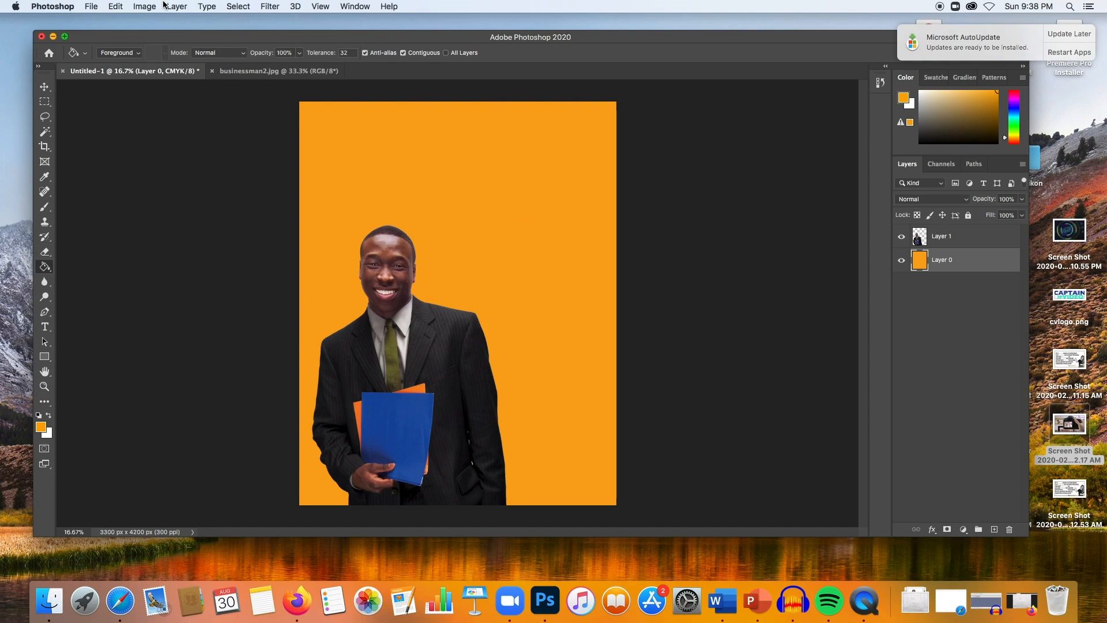
# - Open PaperOne.jpg from the Downloads folder
pyautogui.click(91, 5)
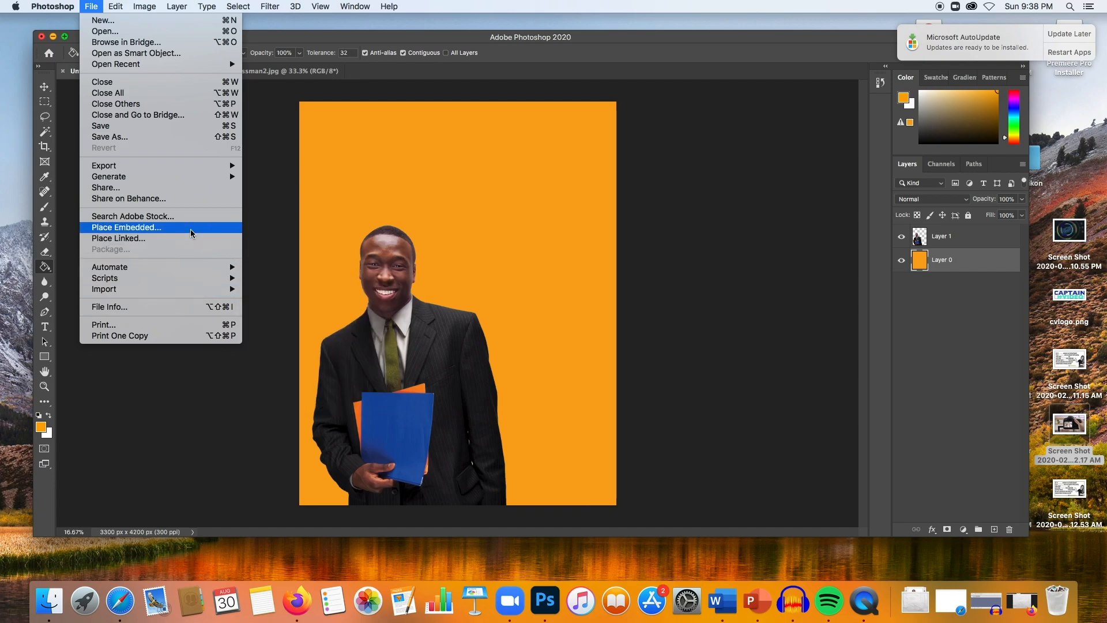
pyautogui.click(158, 34)
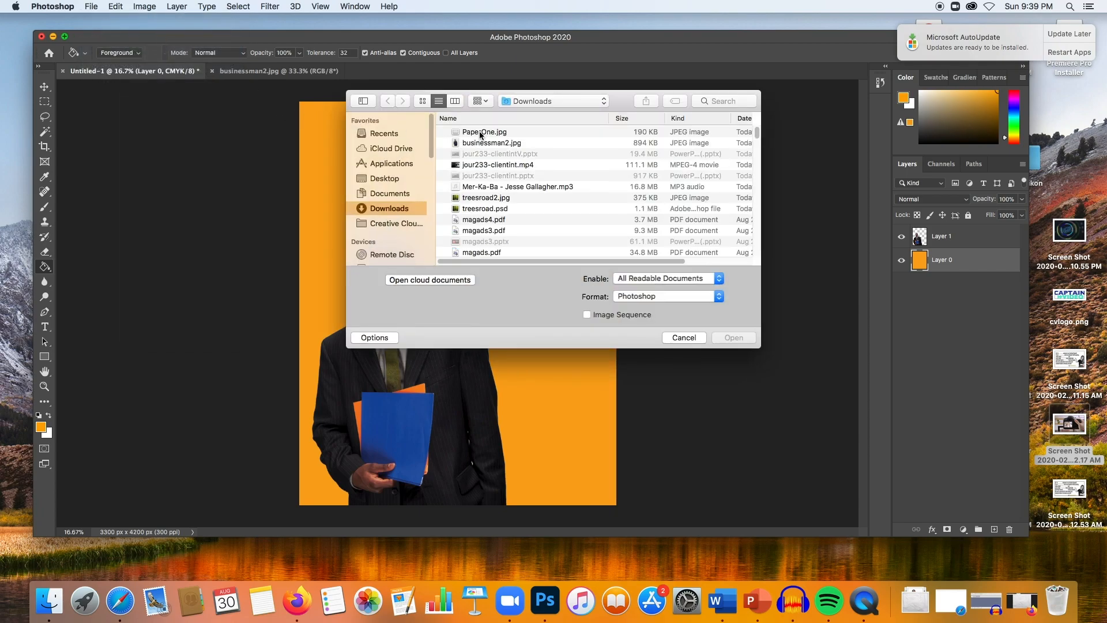
pyautogui.click(479, 132)
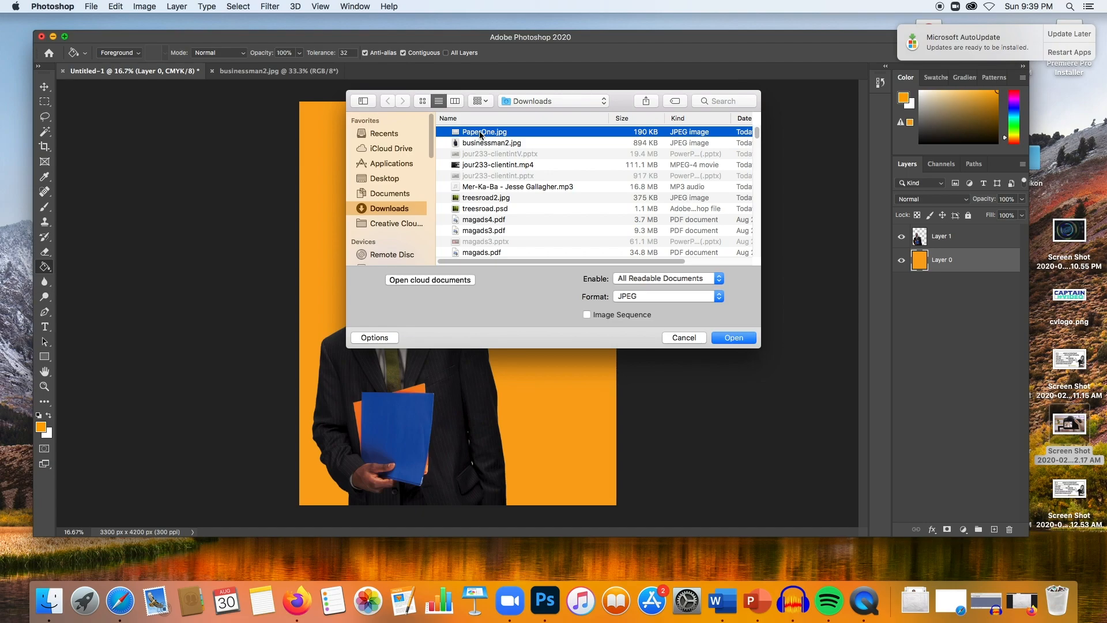
pyautogui.click(747, 340)
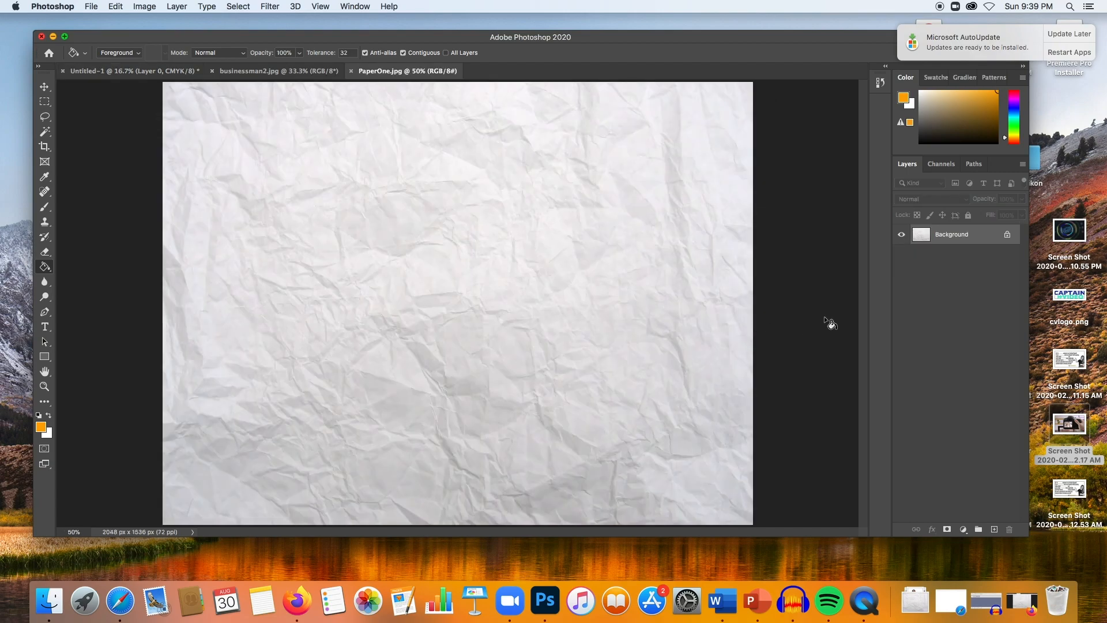
# - Convert the paper image's locked background into a regular layer and drag it into the Untitled-1 document
pyautogui.doubleClick(950, 241)
pyautogui.click(647, 269)
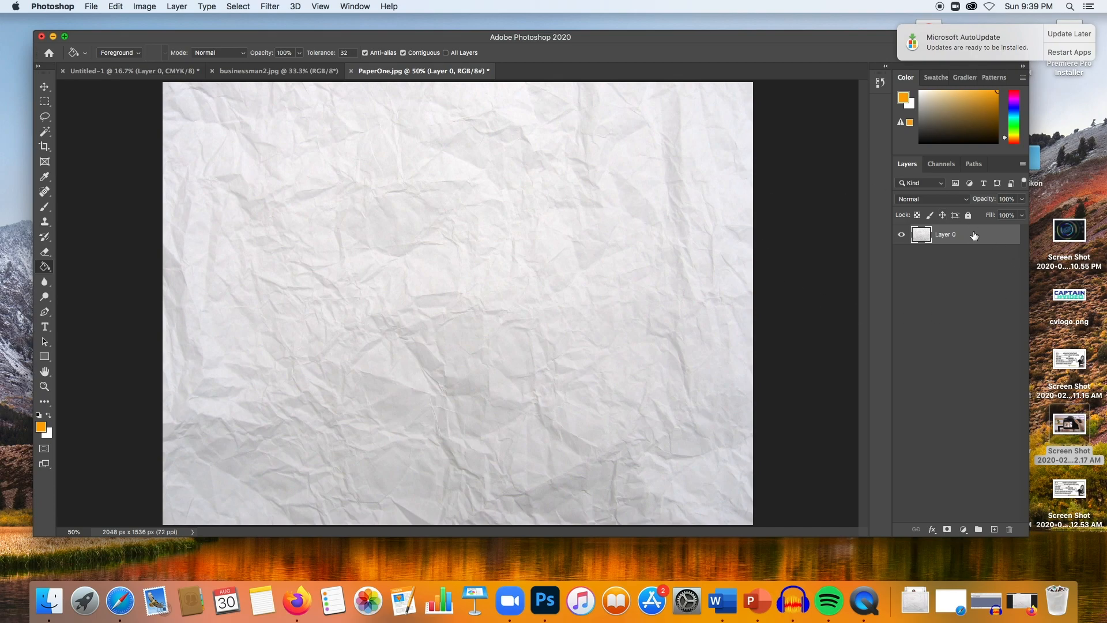
pyautogui.moveTo(974, 235); pyautogui.dragTo(465, 177)
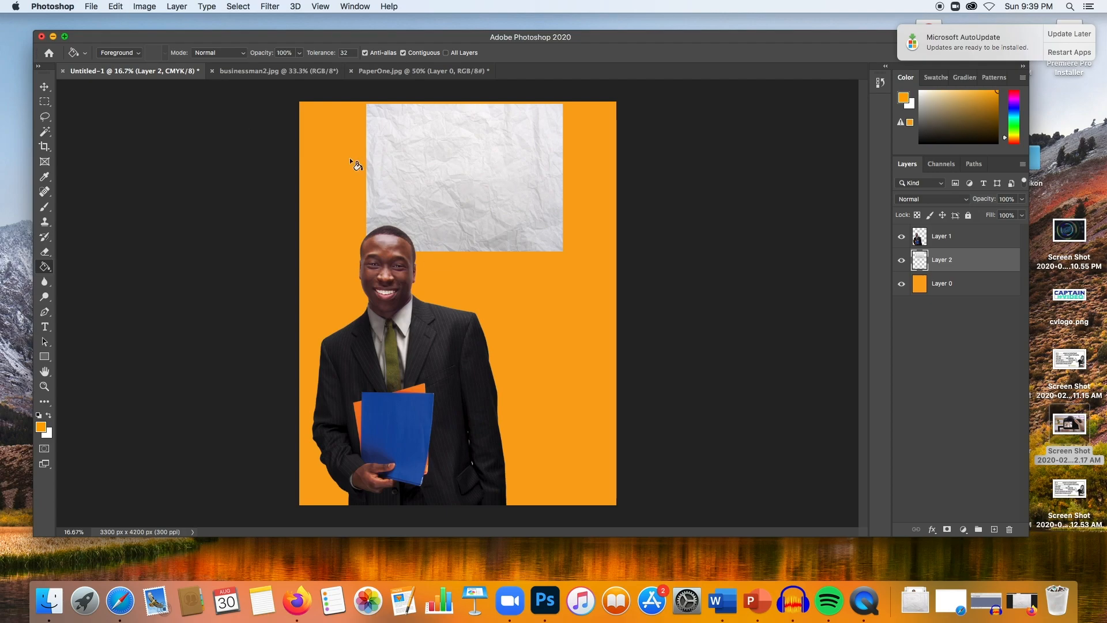
# - Free-transform the pasted paper layer and set its scale to 222%
pyautogui.click(115, 6)
pyautogui.moveTo(246, 278)
pyautogui.click(299, 290)
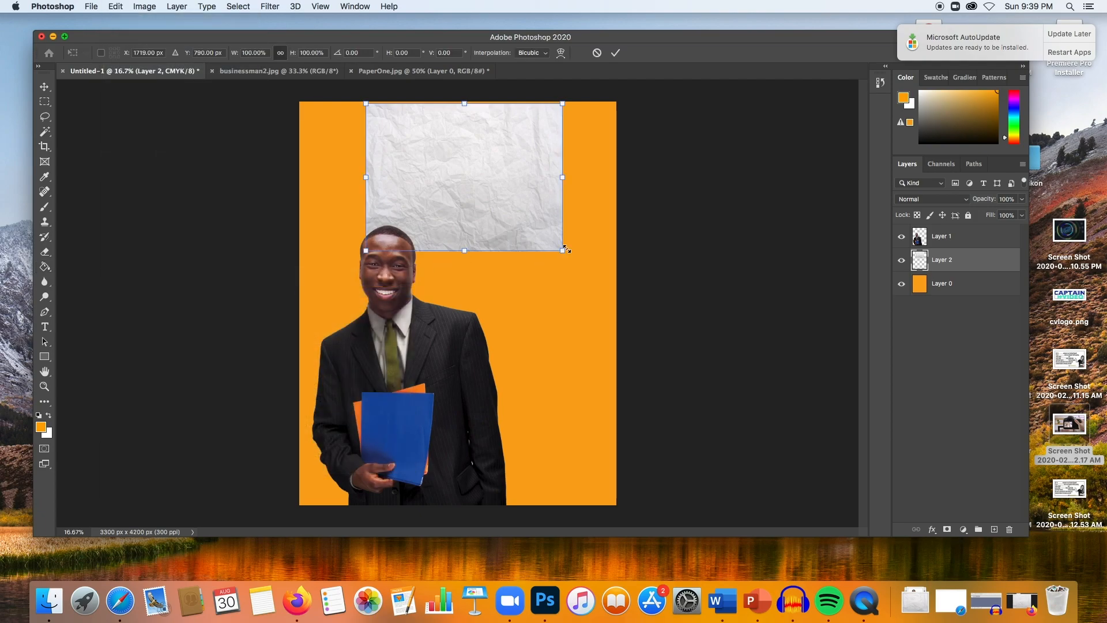
pyautogui.moveTo(564, 250); pyautogui.dragTo(567, 252)
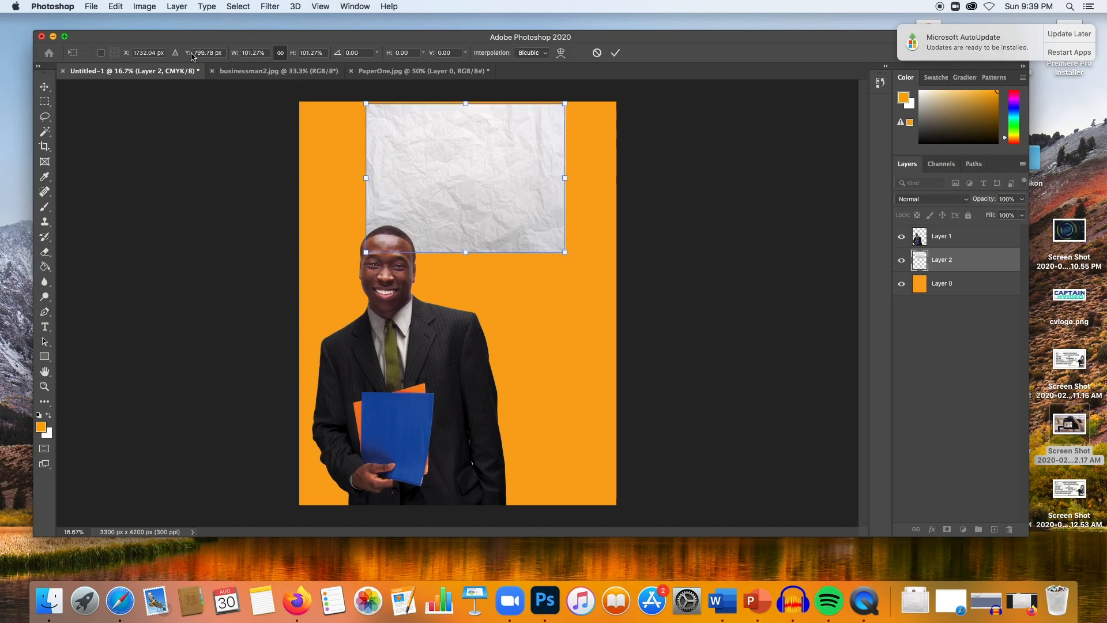
pyautogui.click(251, 53)
pyautogui.write('222')
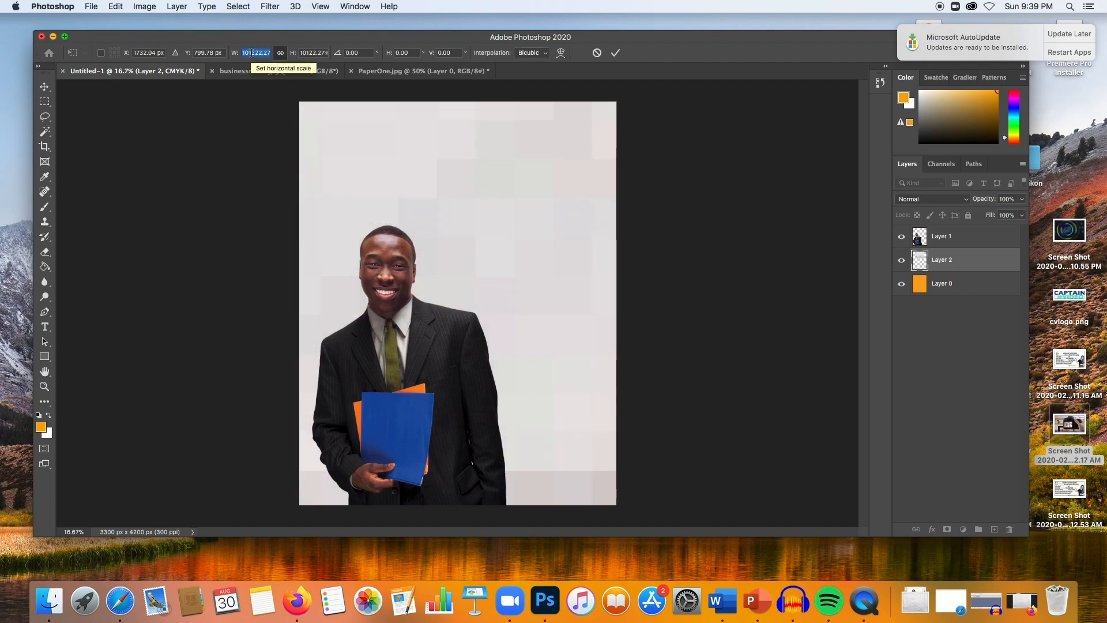
pyautogui.doubleClick(251, 53)
pyautogui.write('222')
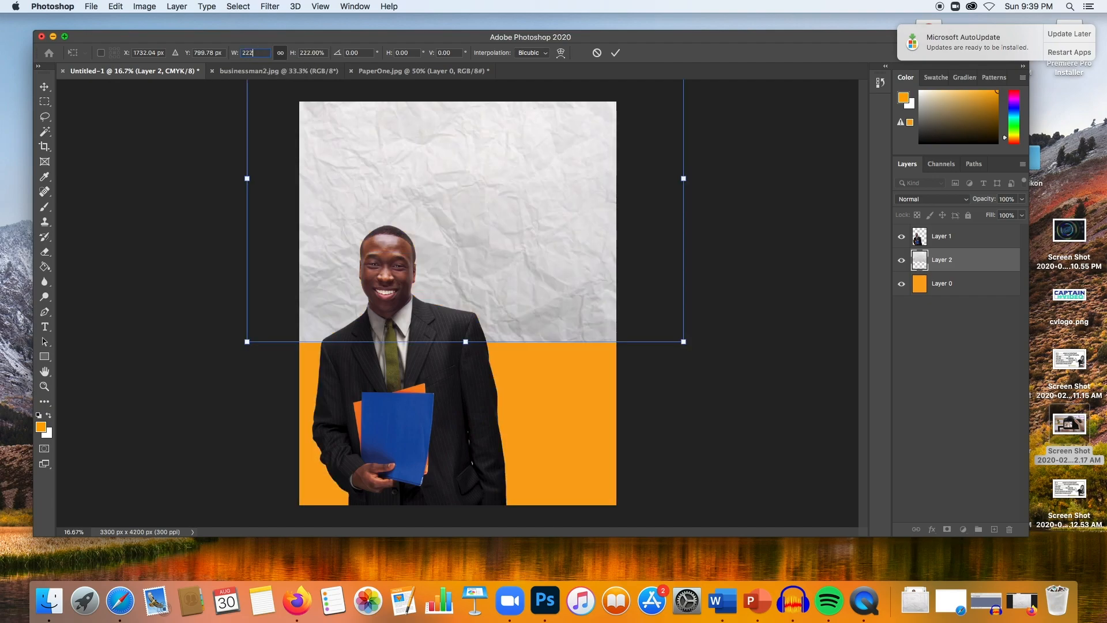
# - Move and enlarge the paper texture to about 297% so it covers the whole canvas, and commit the transform
pyautogui.moveTo(399, 175); pyautogui.dragTo(391, 300)
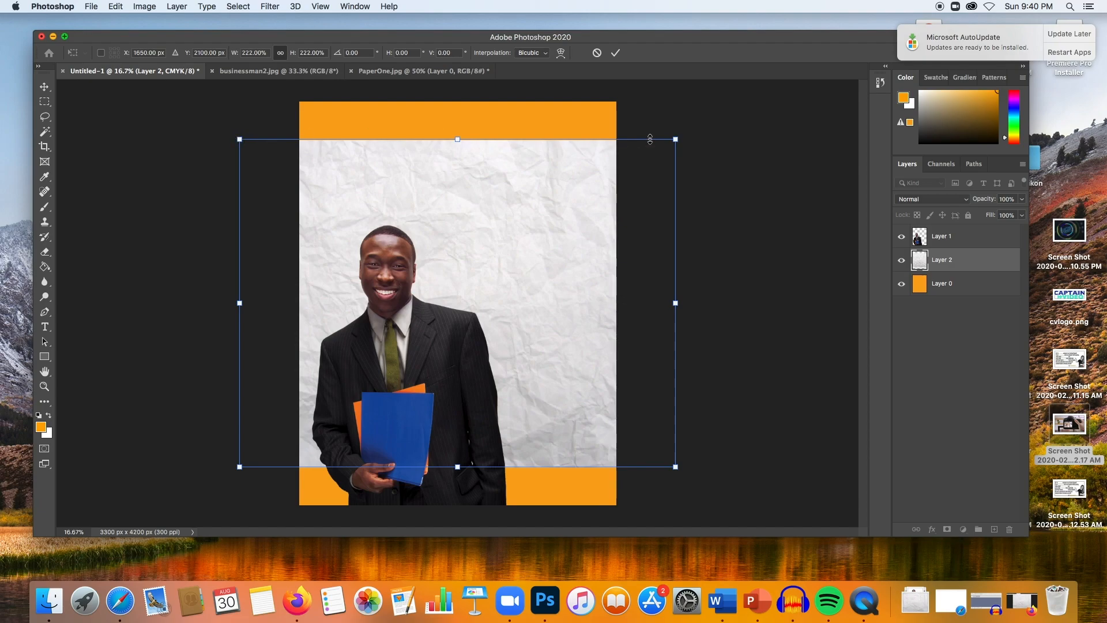
pyautogui.moveTo(675, 139); pyautogui.dragTo(741, 60)
pyautogui.moveTo(240, 466); pyautogui.dragTo(170, 527)
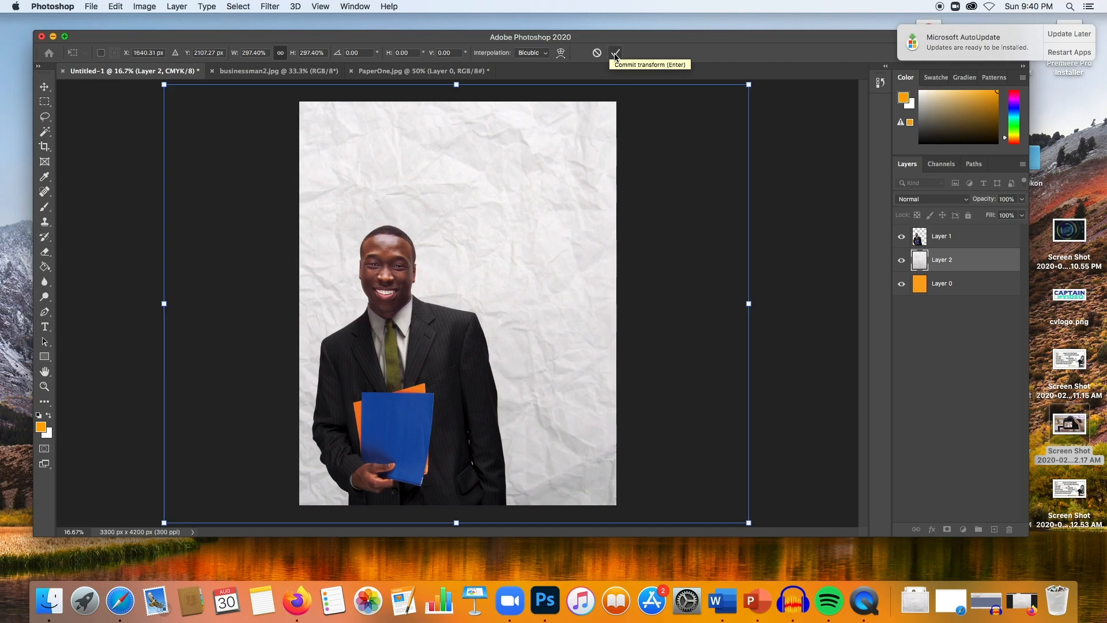
pyautogui.click(615, 54)
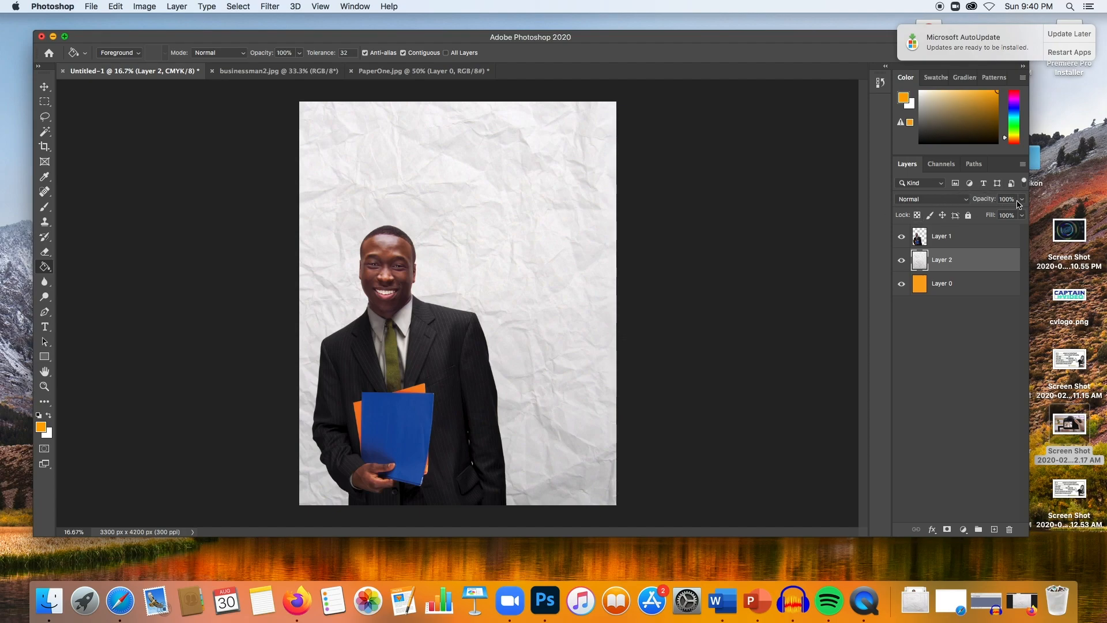
# - Rename the paper layer to Paper
pyautogui.click(963, 283)
pyautogui.click(970, 265)
pyautogui.doubleClick(944, 260)
pyautogui.write('Paper')
pyautogui.press('Return')
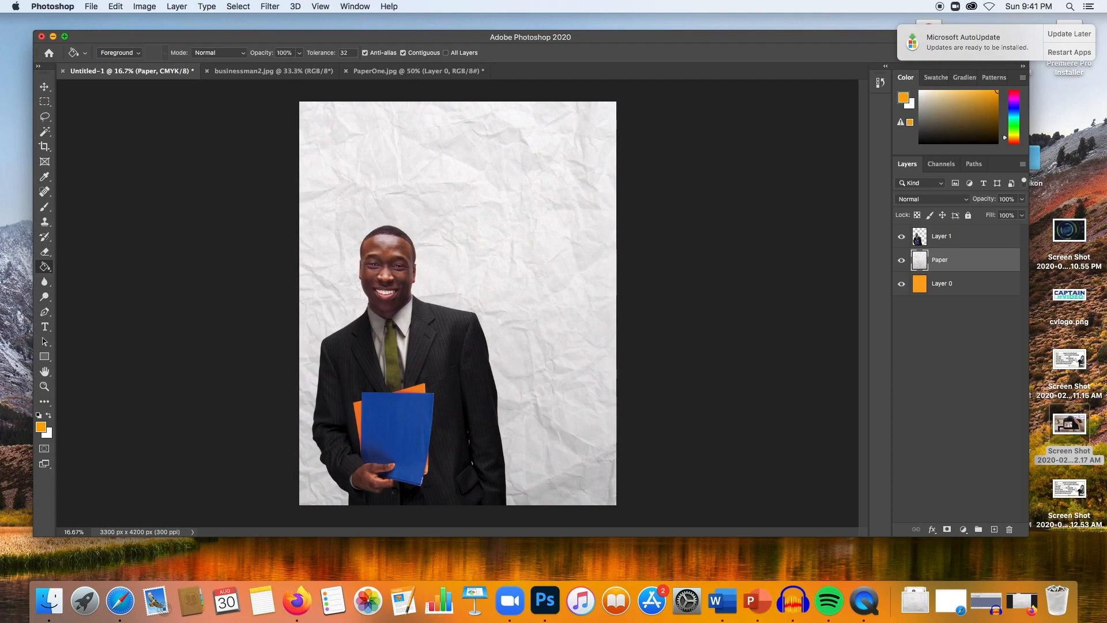
# - Adjust the Paper layer's opacity to 88%
pyautogui.click(1022, 199)
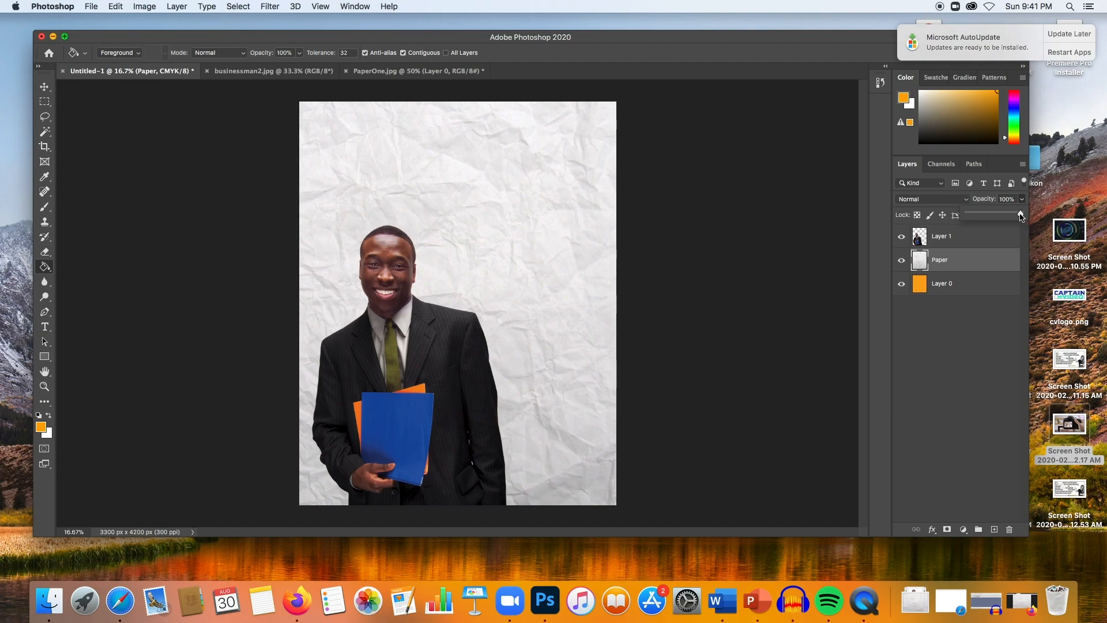
pyautogui.moveTo(1021, 216)
pyautogui.mouseDown()
pyautogui.moveTo(975, 217)
pyautogui.moveTo(1009, 216)
pyautogui.mouseUp()
pyautogui.moveTo(1014, 216); pyautogui.dragTo(1019, 217)
pyautogui.moveTo(1018, 217); pyautogui.dragTo(967, 215)
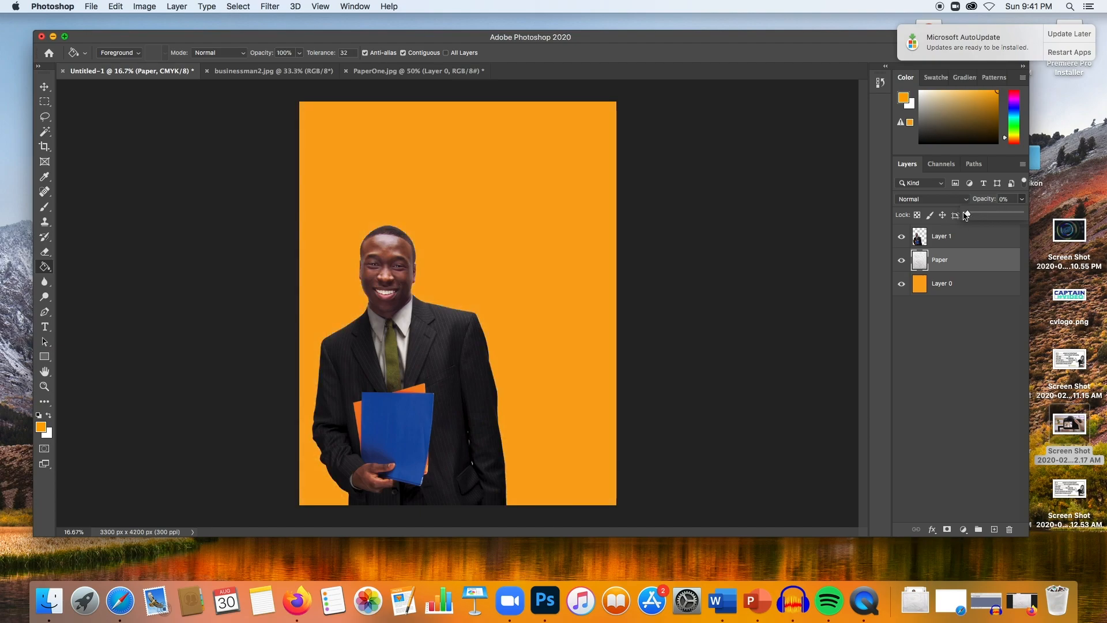
pyautogui.moveTo(967, 215); pyautogui.dragTo(1027, 217)
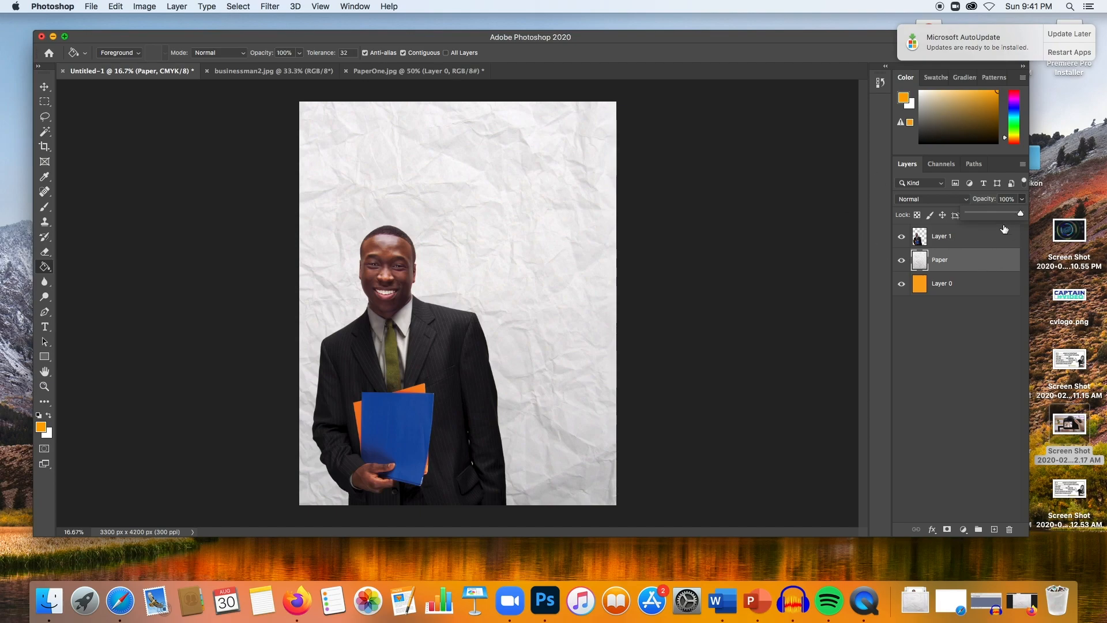
pyautogui.moveTo(1021, 214); pyautogui.dragTo(1015, 218)
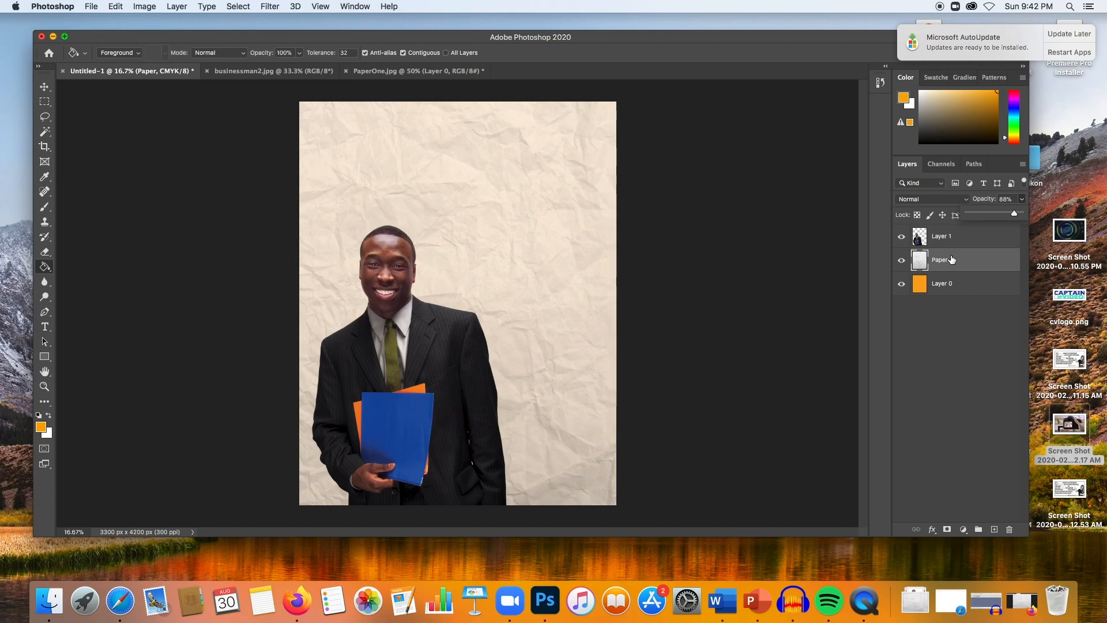
# - Move the Paper layer above the businessman layer and set its opacity to 100%
pyautogui.moveTo(952, 259); pyautogui.dragTo(952, 235)
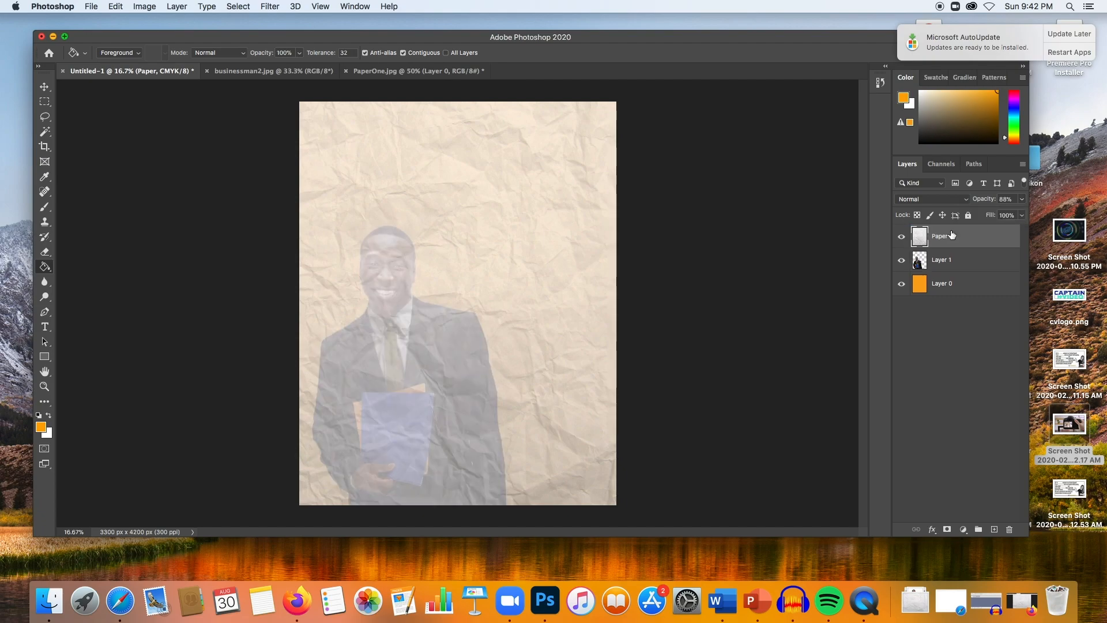
pyautogui.click(1022, 199)
pyautogui.moveTo(1014, 213); pyautogui.dragTo(1019, 215)
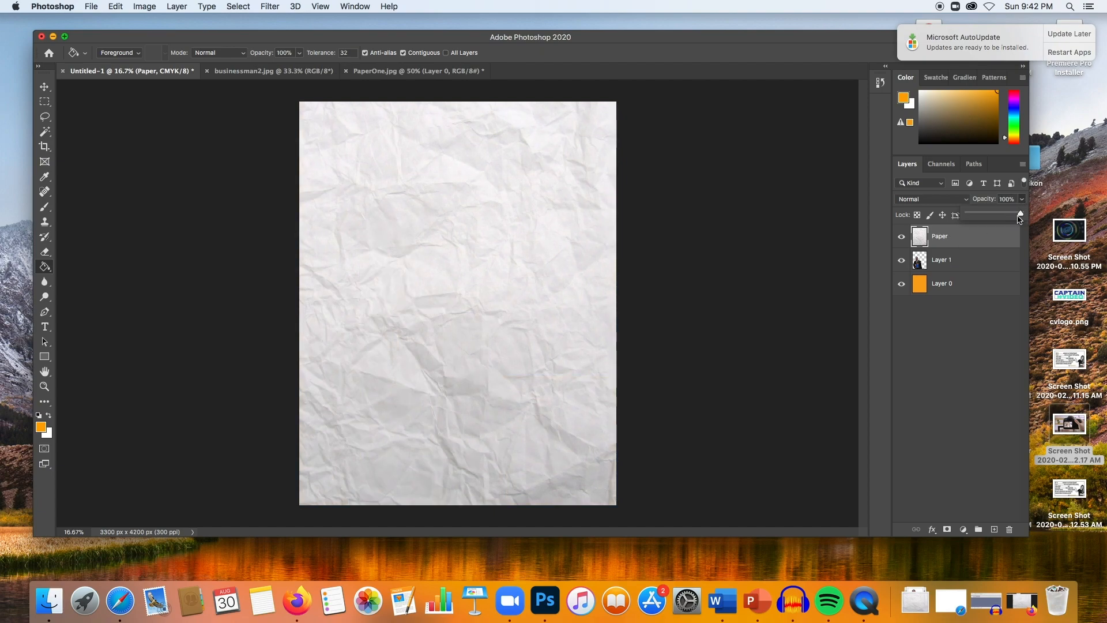
# - Reorder the layers so the Paper layer sits at the bottom of the stack
pyautogui.moveTo(962, 286); pyautogui.dragTo(947, 233)
pyautogui.moveTo(951, 283); pyautogui.dragTo(947, 237)
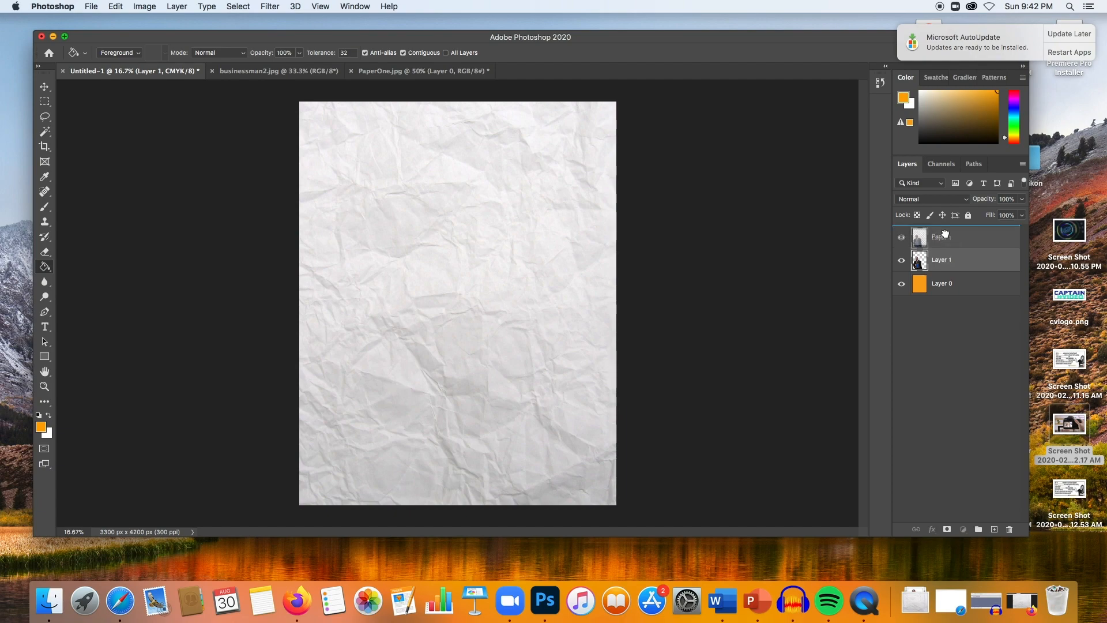
pyautogui.moveTo(945, 285); pyautogui.dragTo(949, 259)
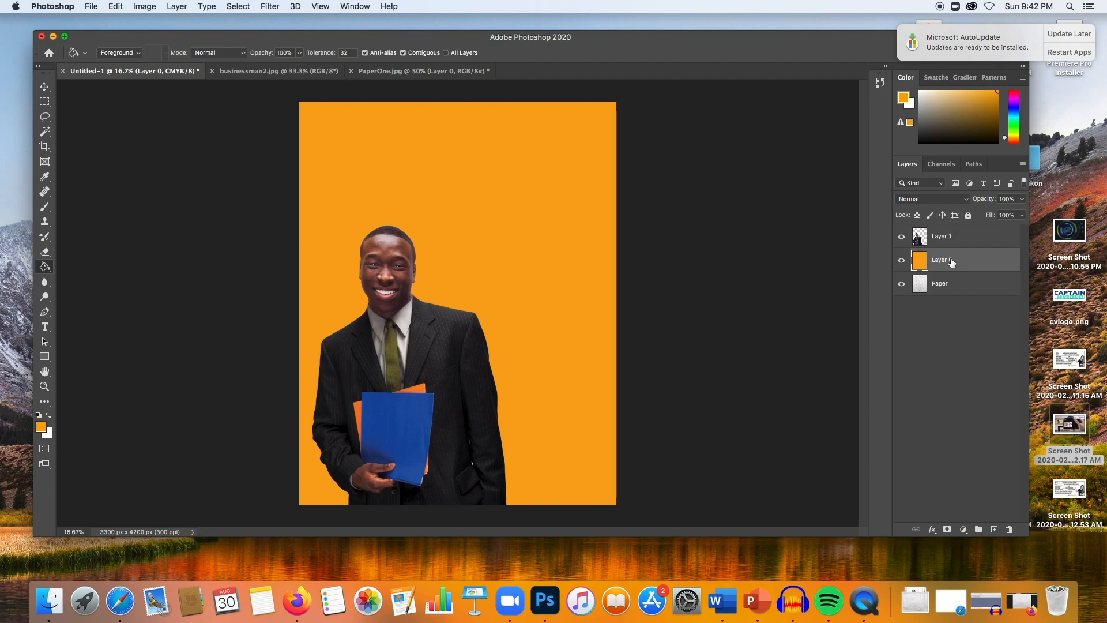
# - Try lowering the orange Layer 0's opacity to about 84%
pyautogui.moveTo(952, 262)
pyautogui.mouseDown()
pyautogui.moveTo(949, 303)
pyautogui.moveTo(958, 259)
pyautogui.mouseUp()
pyautogui.click(1022, 199)
pyautogui.moveTo(1017, 214)
pyautogui.mouseDown()
pyautogui.moveTo(1002, 216)
pyautogui.moveTo(1014, 215)
pyautogui.mouseUp()
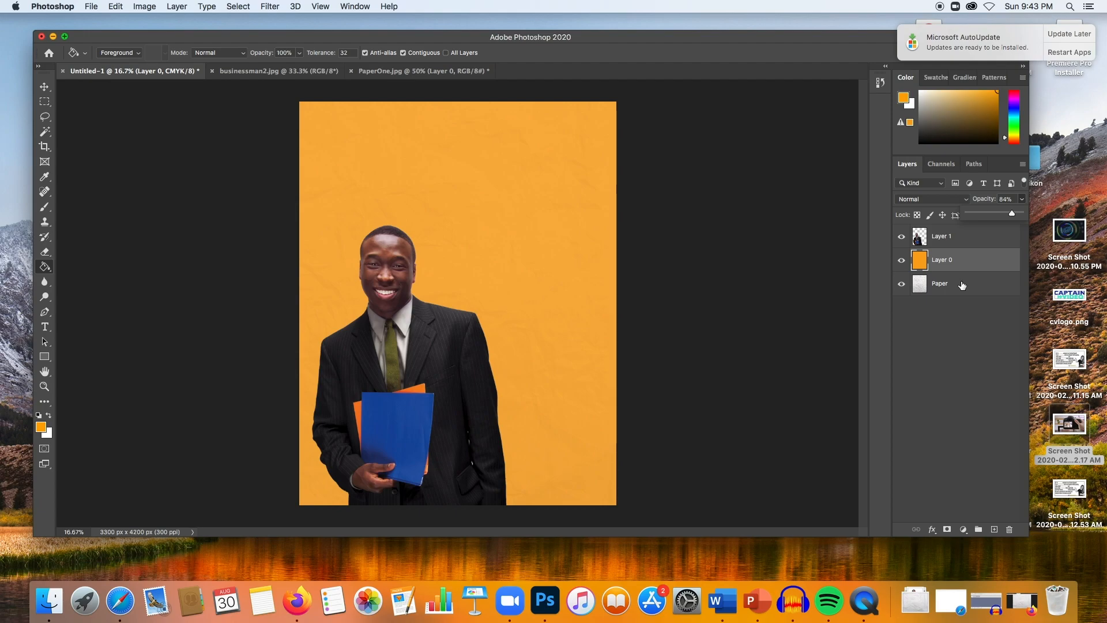
pyautogui.moveTo(1012, 215); pyautogui.dragTo(1032, 219)
# - Place the orange layer below the Paper layer and set the Paper layer's opacity to 83%
pyautogui.moveTo(1000, 263); pyautogui.dragTo(985, 292)
pyautogui.click(1023, 199)
pyautogui.moveTo(1021, 211); pyautogui.dragTo(1013, 216)
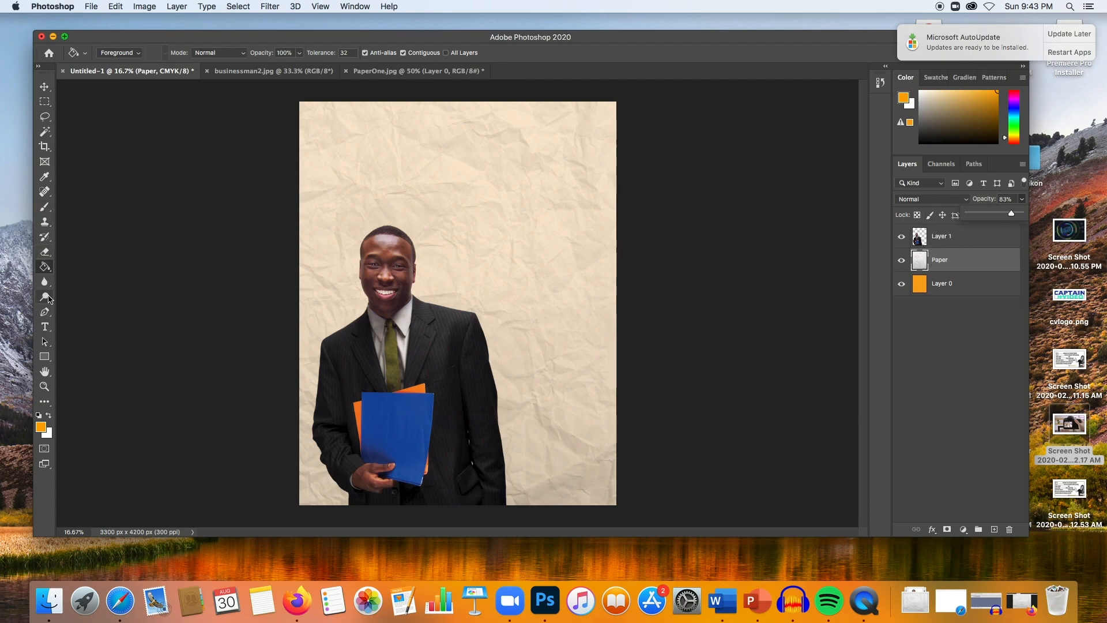
# - Choose the Type tool and set the text colour to the folder's blue, 1e51a4, sampled from the image
pyautogui.click(48, 328)
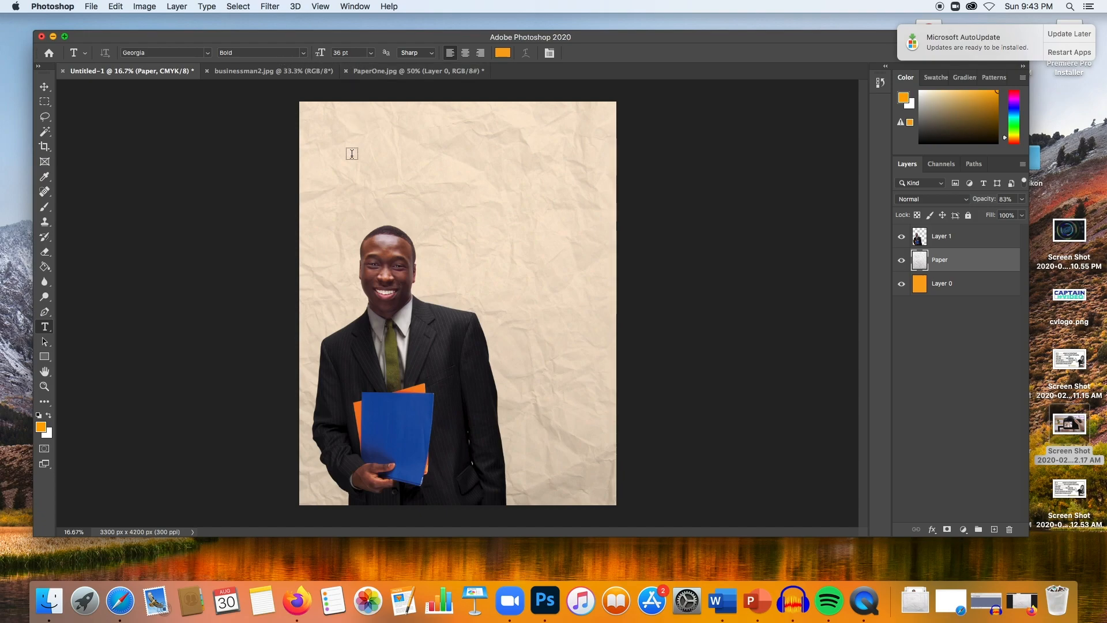
pyautogui.click(503, 54)
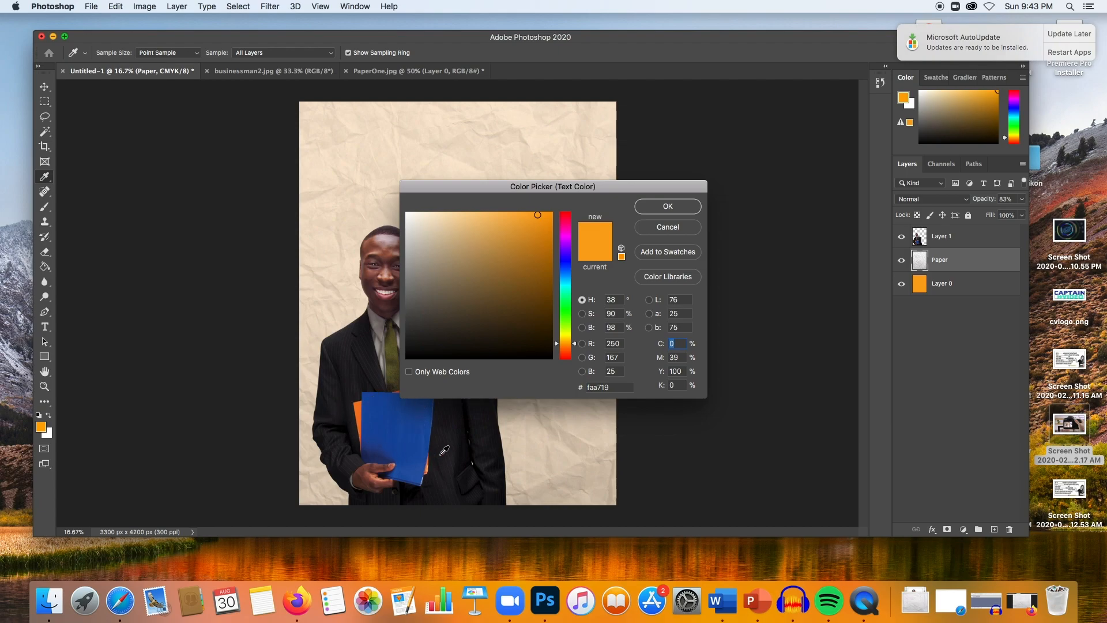
pyautogui.click(419, 412)
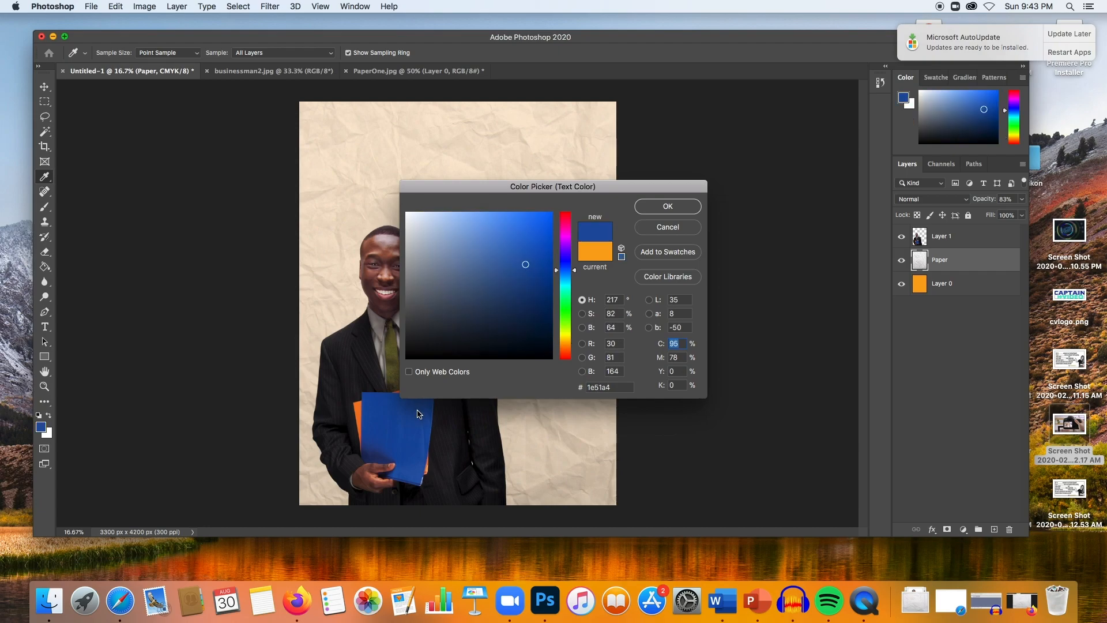
pyautogui.click(651, 210)
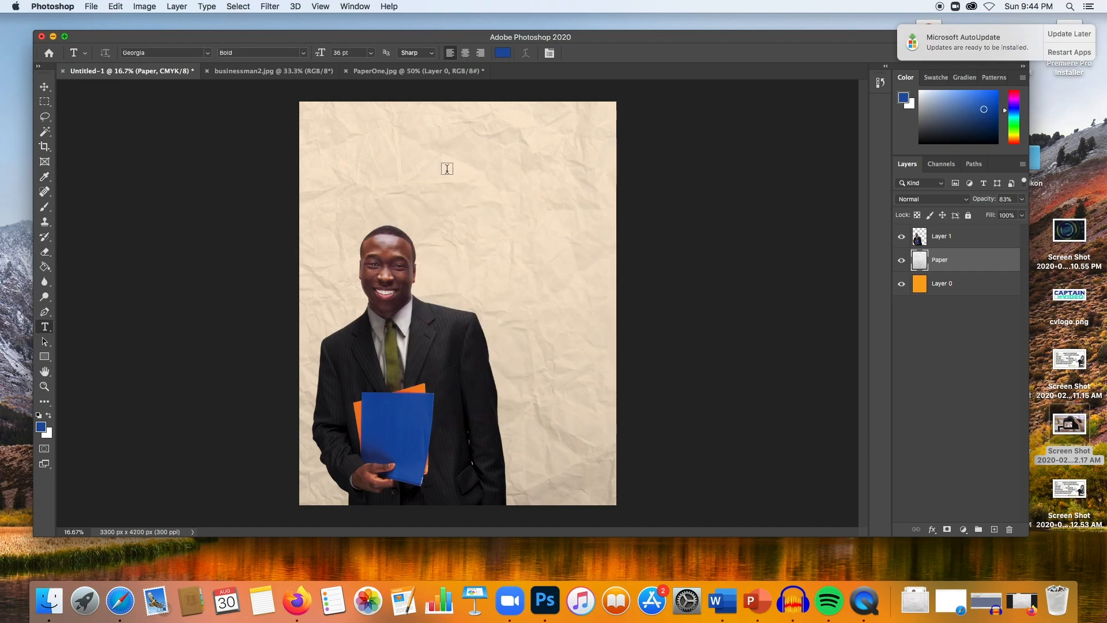
# - Add the headline text "Visit the Campus Bookstore!" near the top of the poster
pyautogui.click(343, 173)
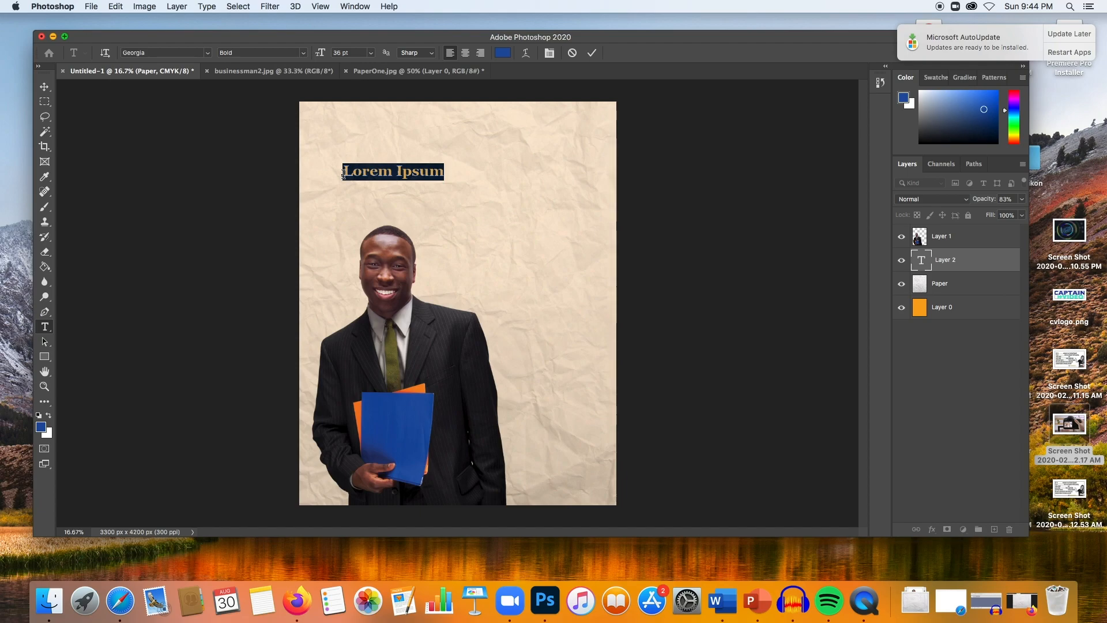
pyautogui.write('Visit ')
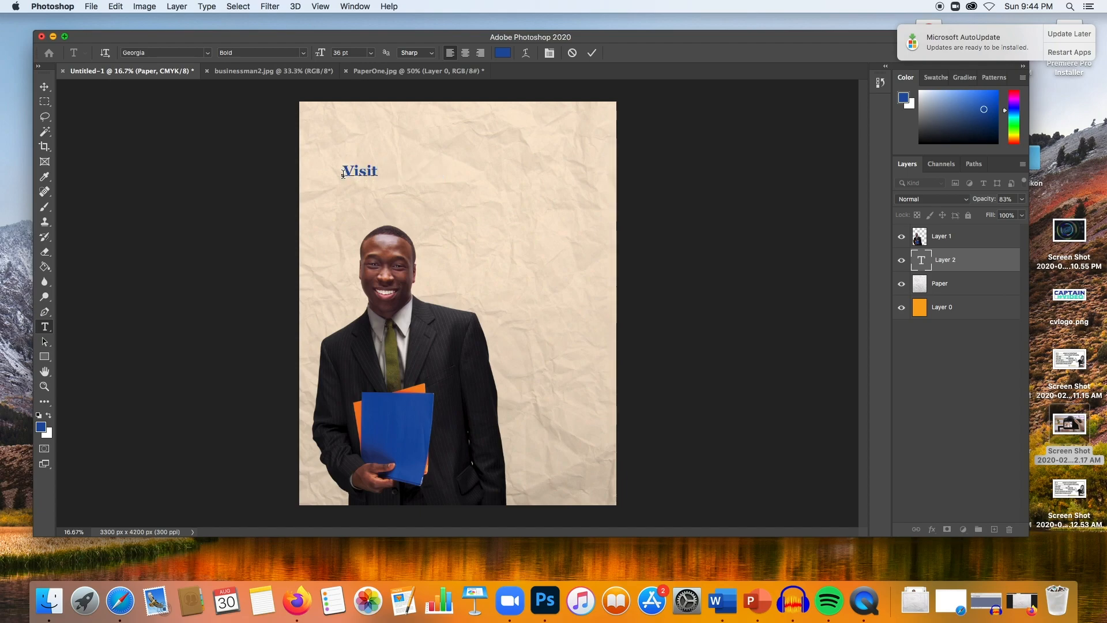
pyautogui.write('the Campus B ookstore')
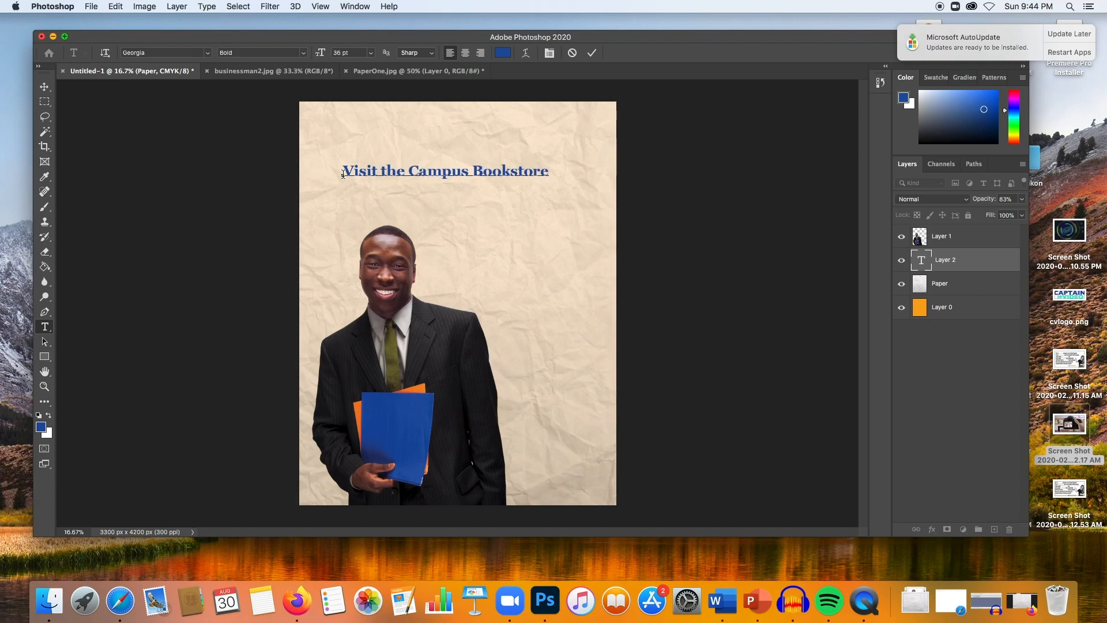
pyautogui.write('!')
# - Select the headline text and set its font size to 48 pt
pyautogui.doubleClick(395, 172)
pyautogui.click(395, 171)
pyautogui.tripleClick(491, 169)
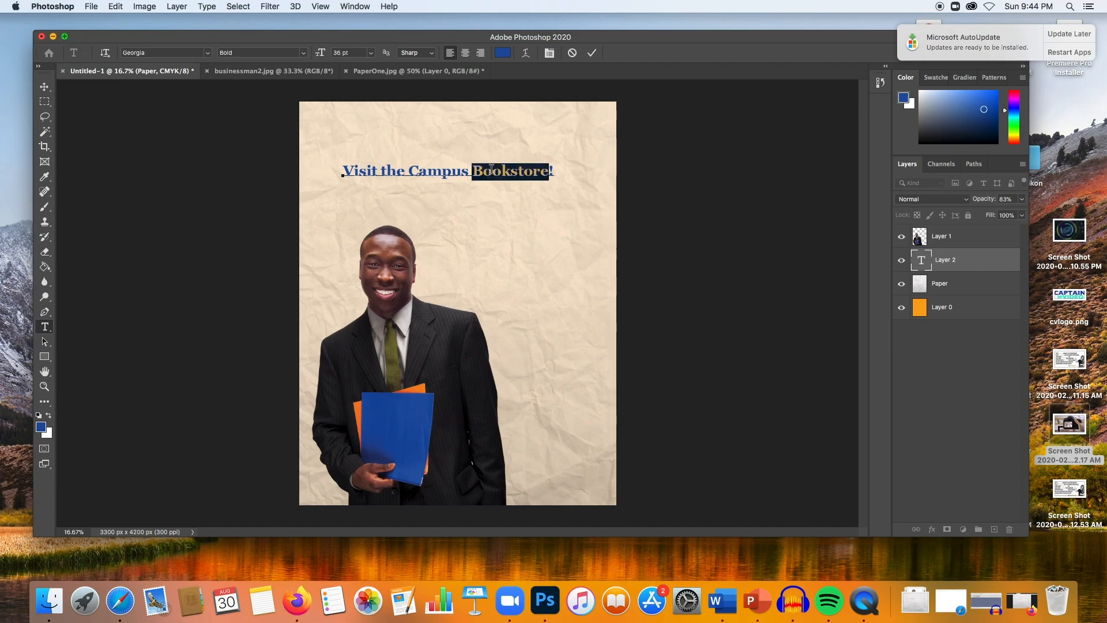
pyautogui.click(370, 55)
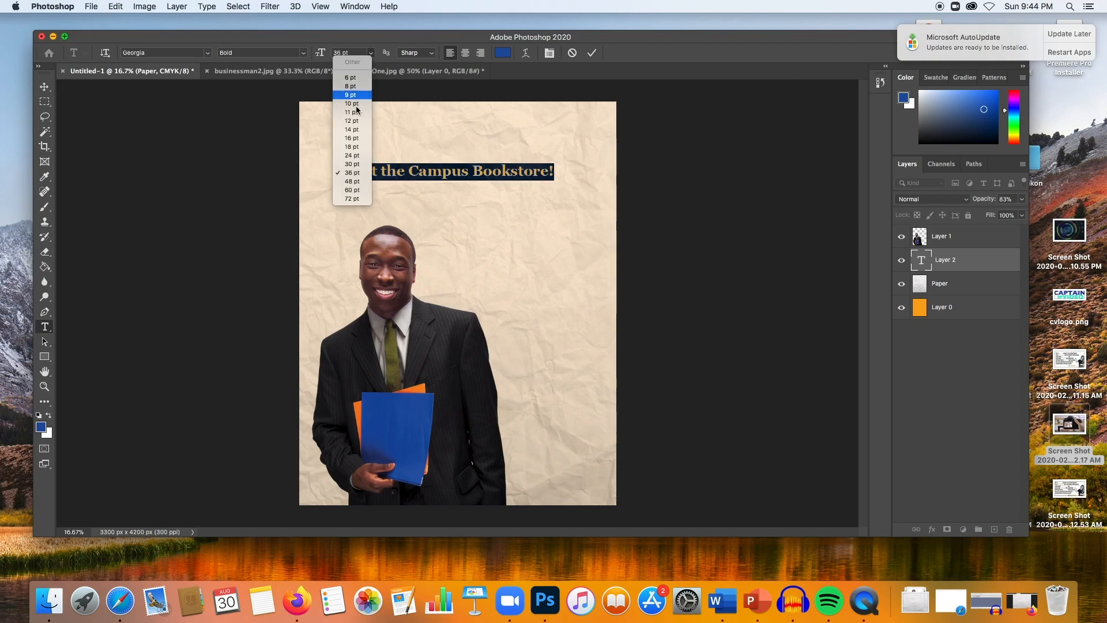
pyautogui.click(363, 184)
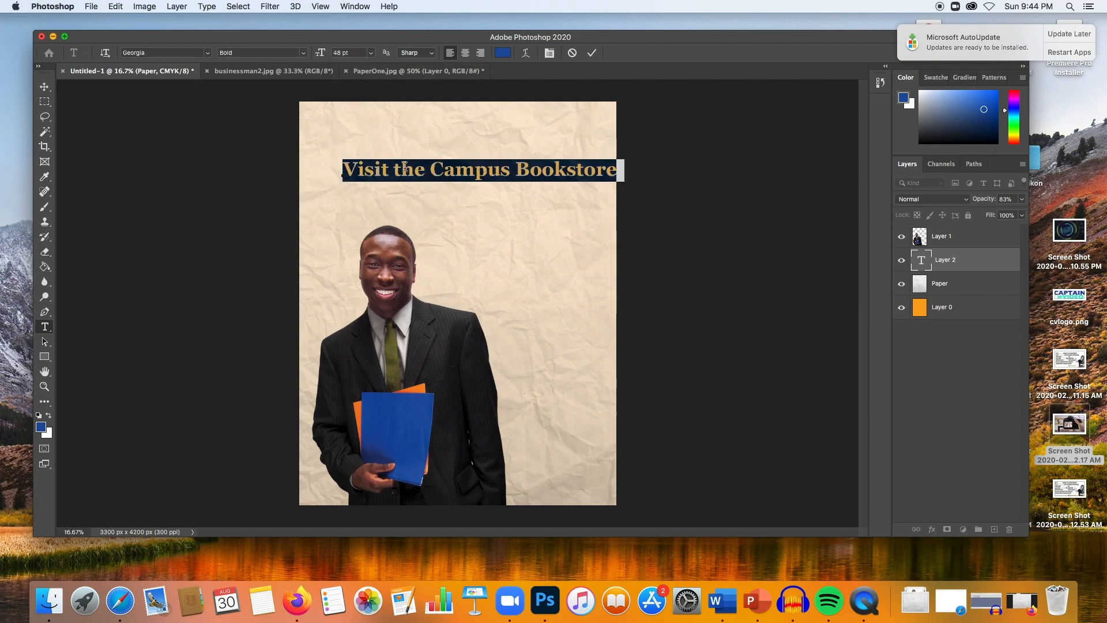
# - Shift the headline left and set its font size to 51 pt
pyautogui.moveTo(343, 172); pyautogui.dragTo(320, 165)
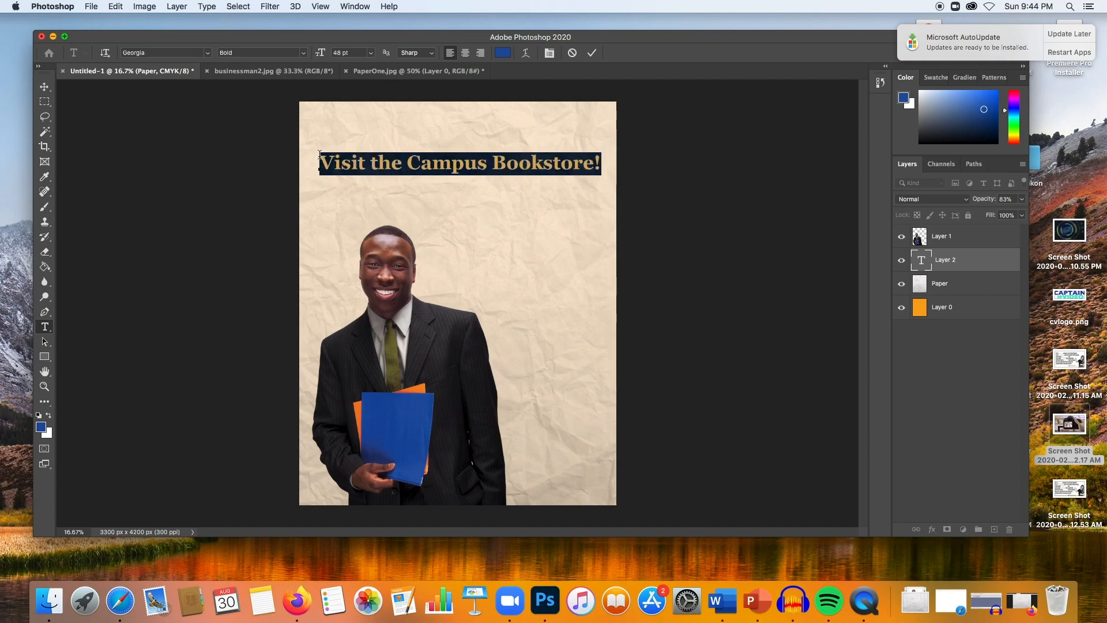
pyautogui.click(354, 54)
pyautogui.click(371, 53)
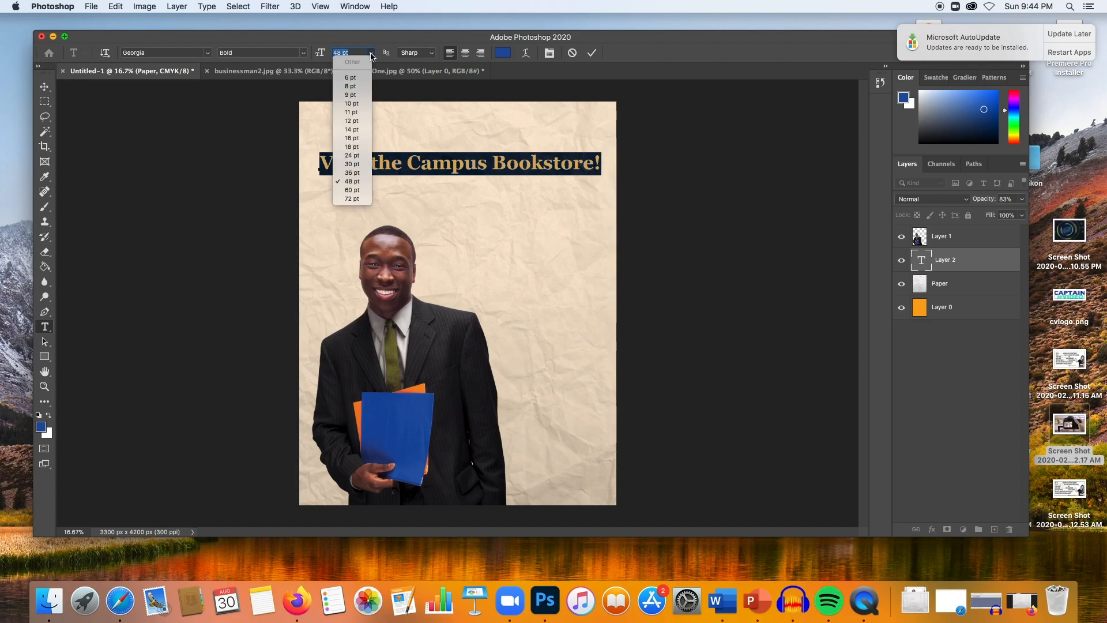
pyautogui.click(363, 182)
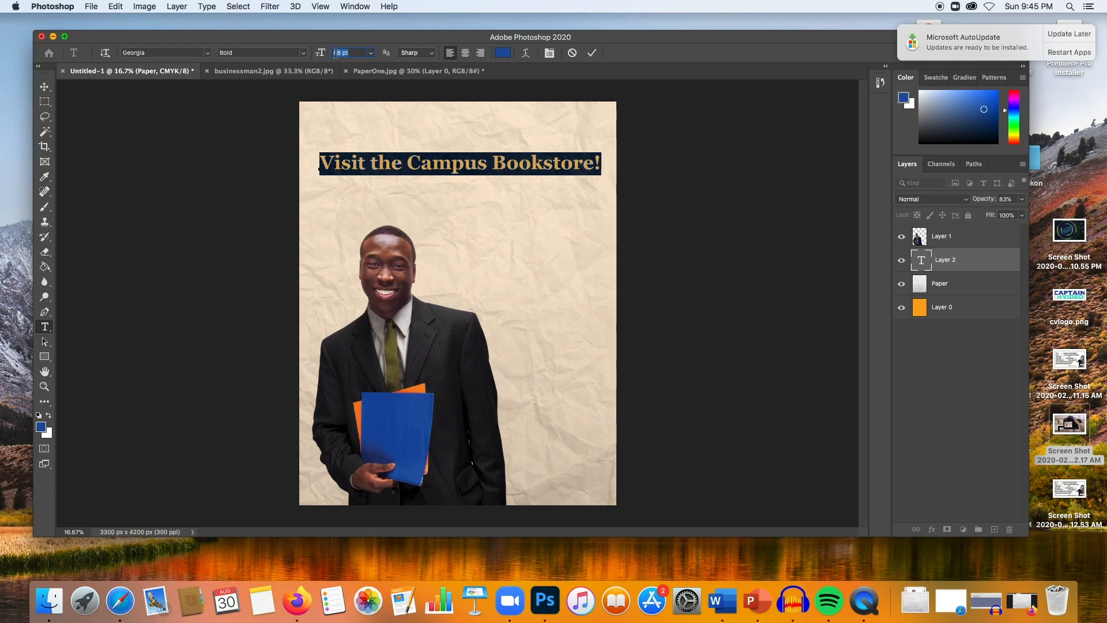
pyautogui.write('51')
pyautogui.press('Return')
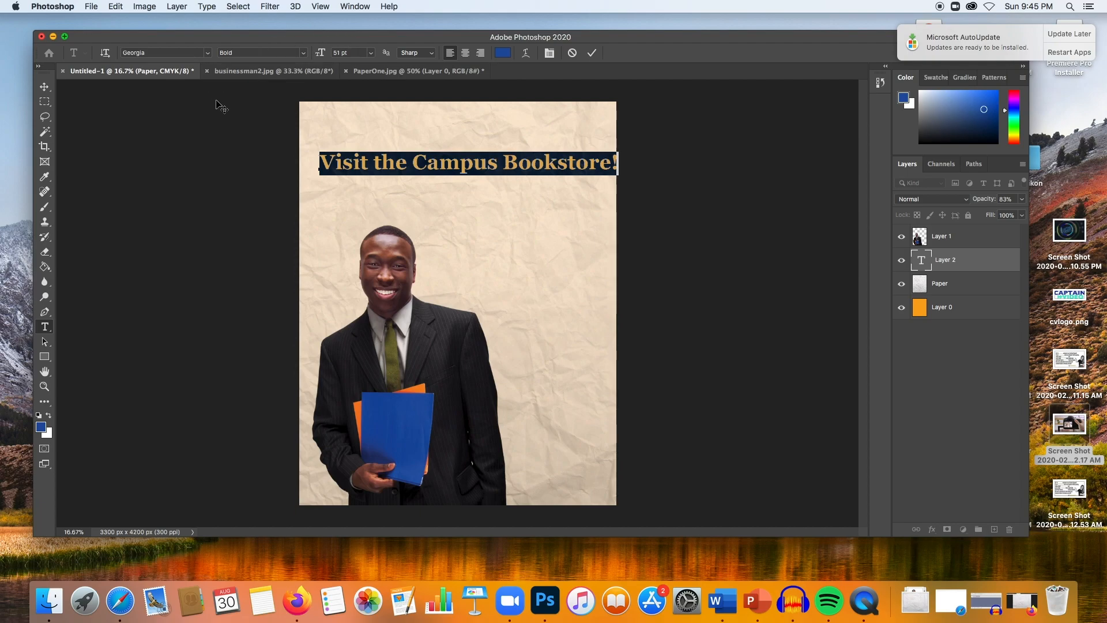
# - Reposition the headline with the Move tool near the top of the poster
pyautogui.click(44, 86)
pyautogui.moveTo(496, 168); pyautogui.dragTo(484, 165)
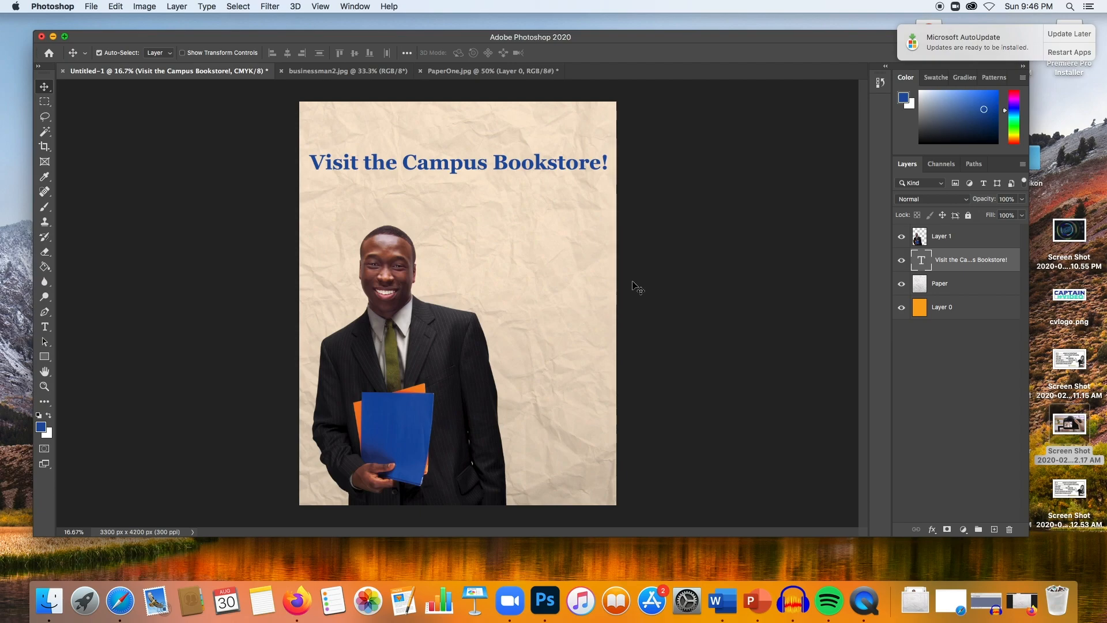
pyautogui.click(117, 7)
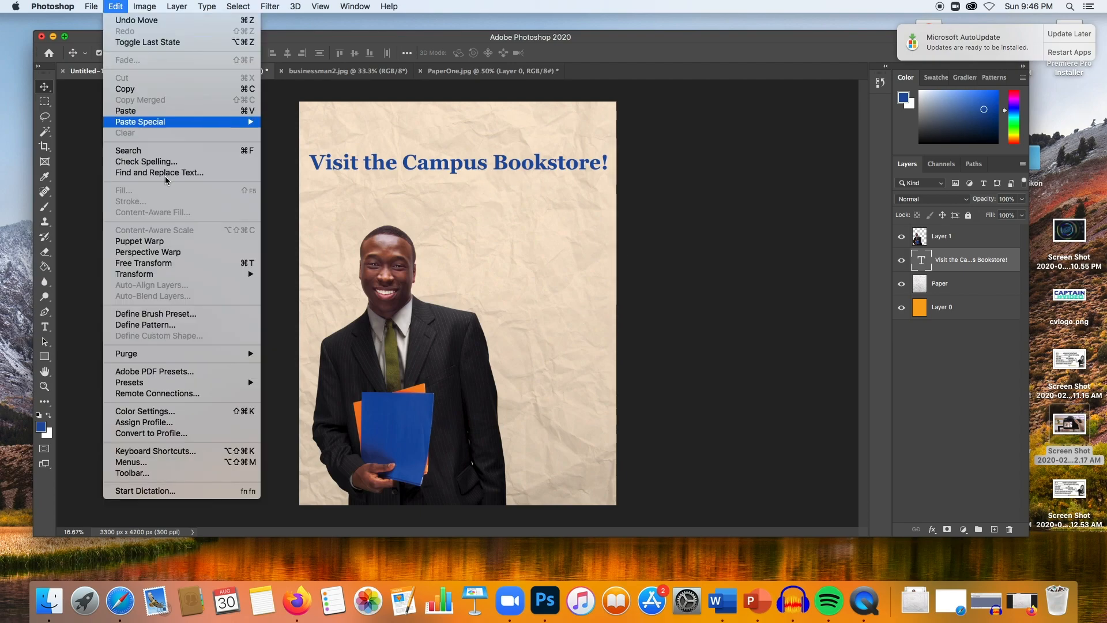
pyautogui.moveTo(253, 274)
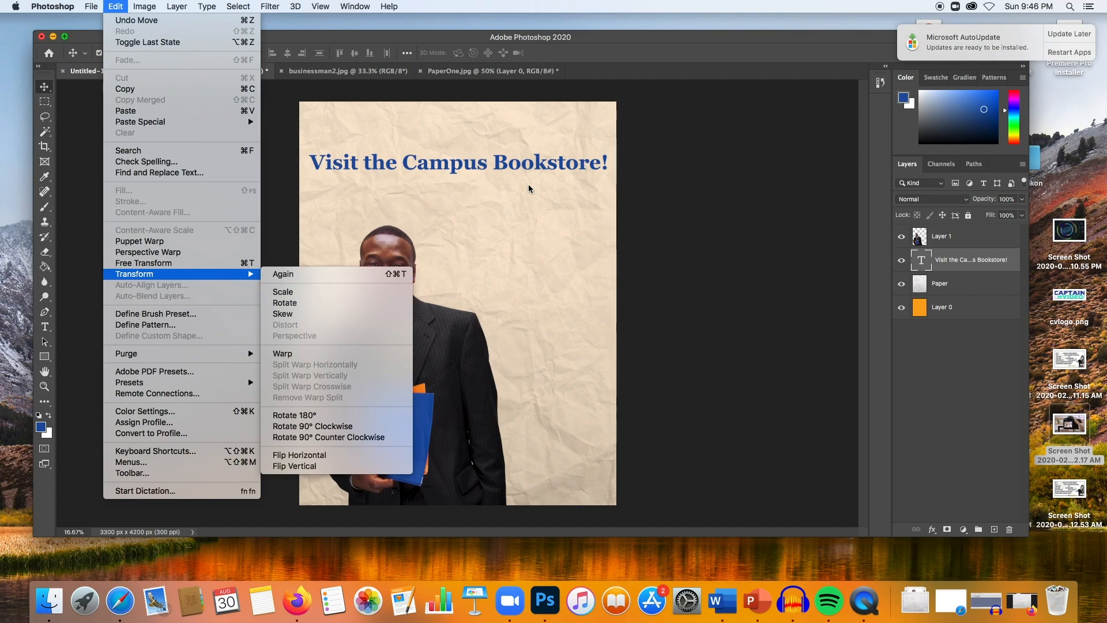
pyautogui.click(643, 196)
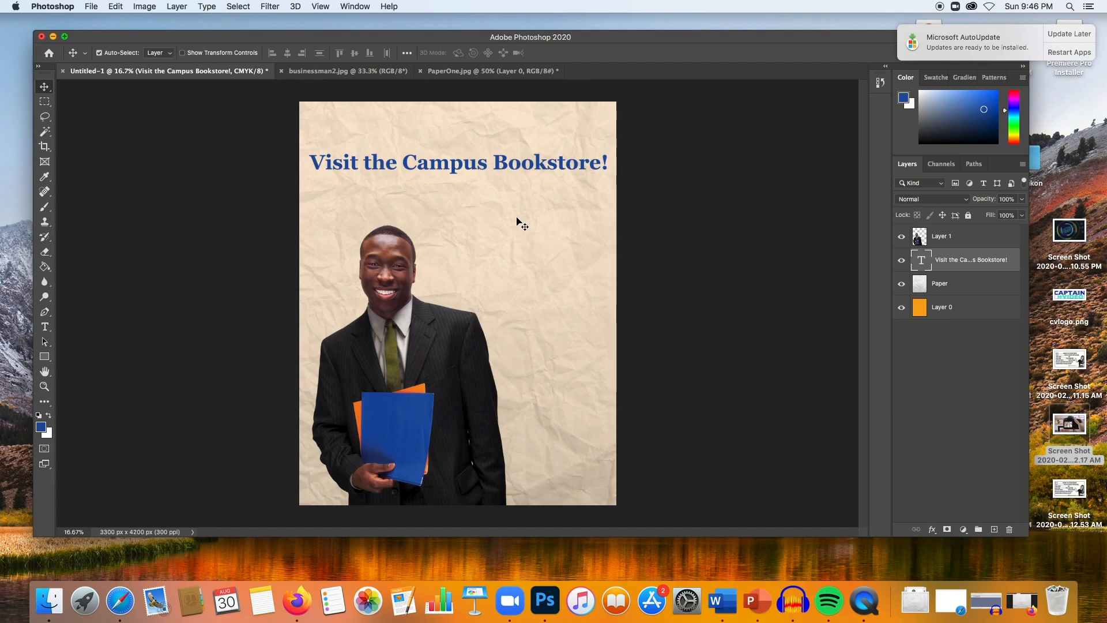
pyautogui.click(940, 284)
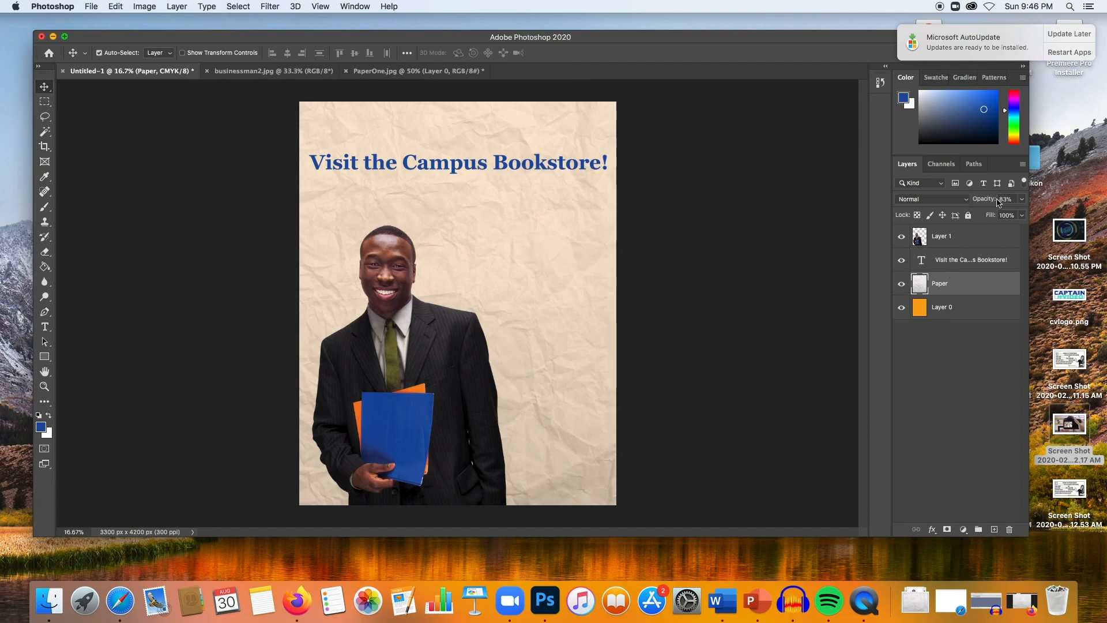
pyautogui.click(981, 264)
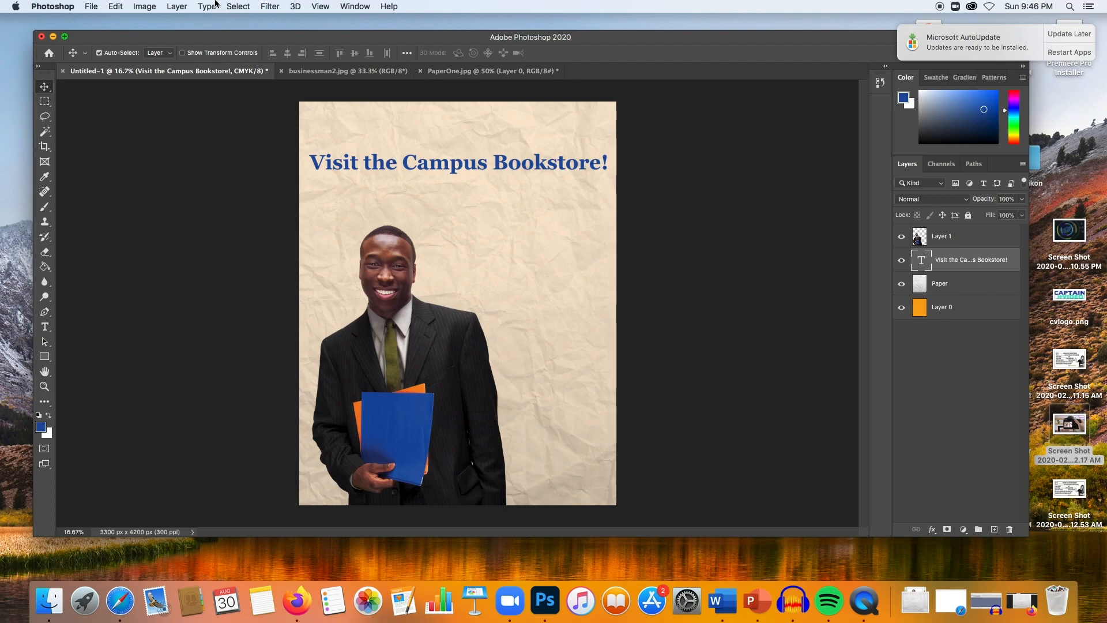
# - Save the poster to the computer as a Photoshop file named foldernow in Downloads, keeping Maximize Compatibility
pyautogui.click(91, 6)
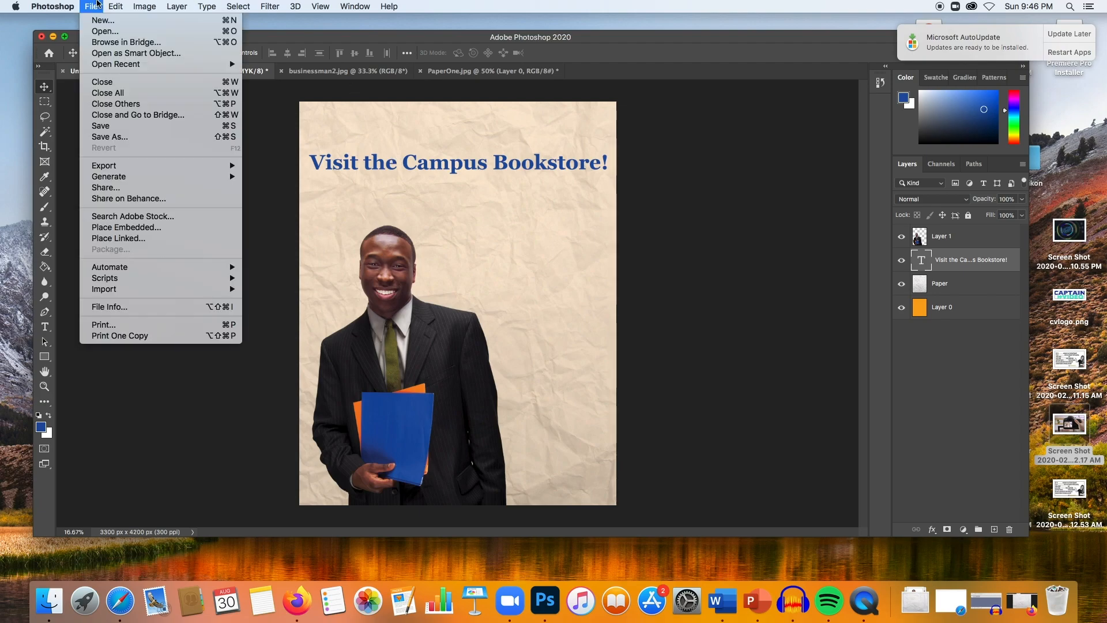
pyautogui.click(176, 143)
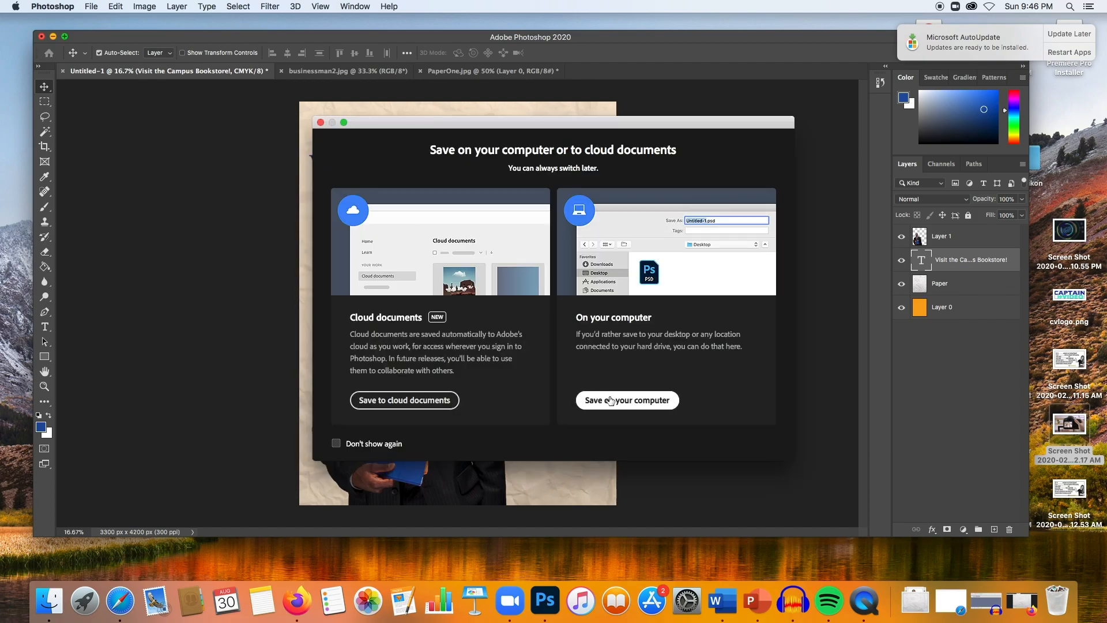
pyautogui.click(628, 400)
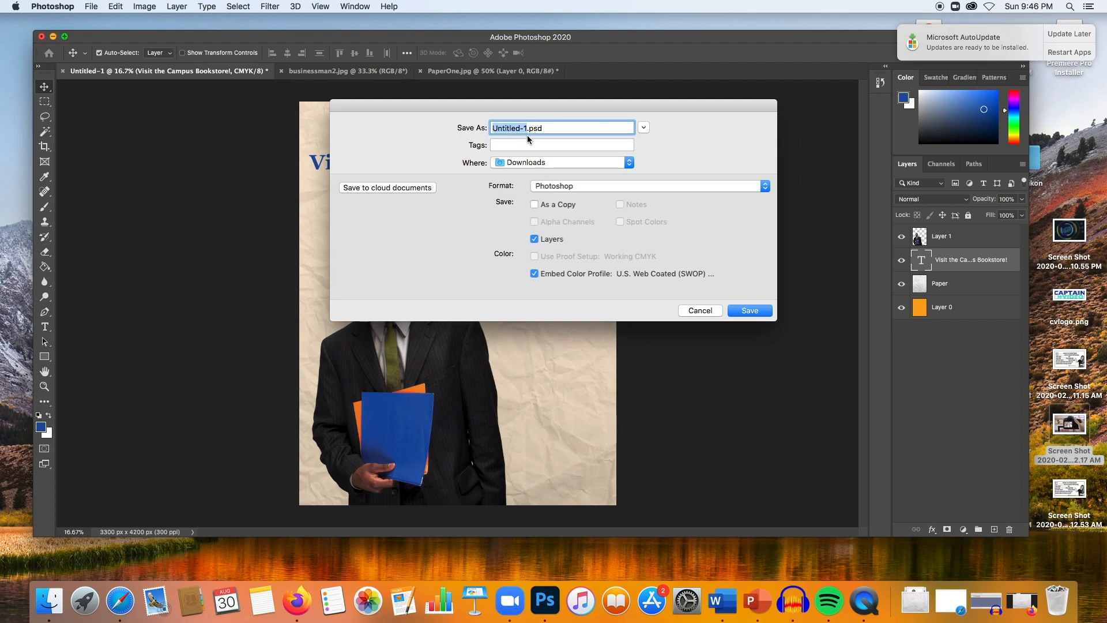
pyautogui.write('foldernow')
pyautogui.press('Return')
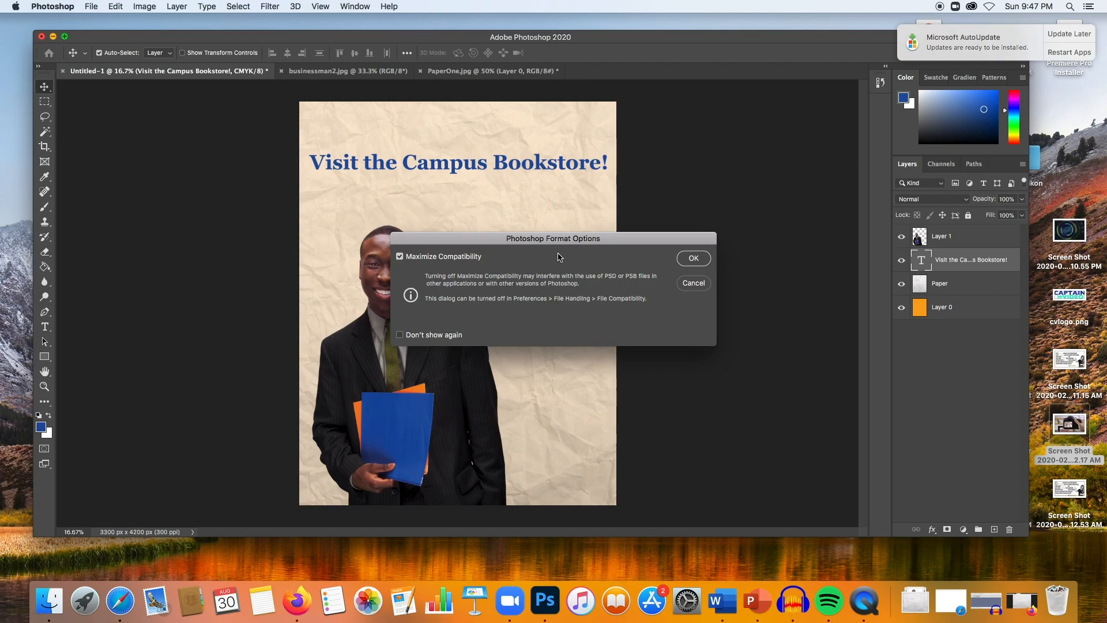
pyautogui.click(692, 261)
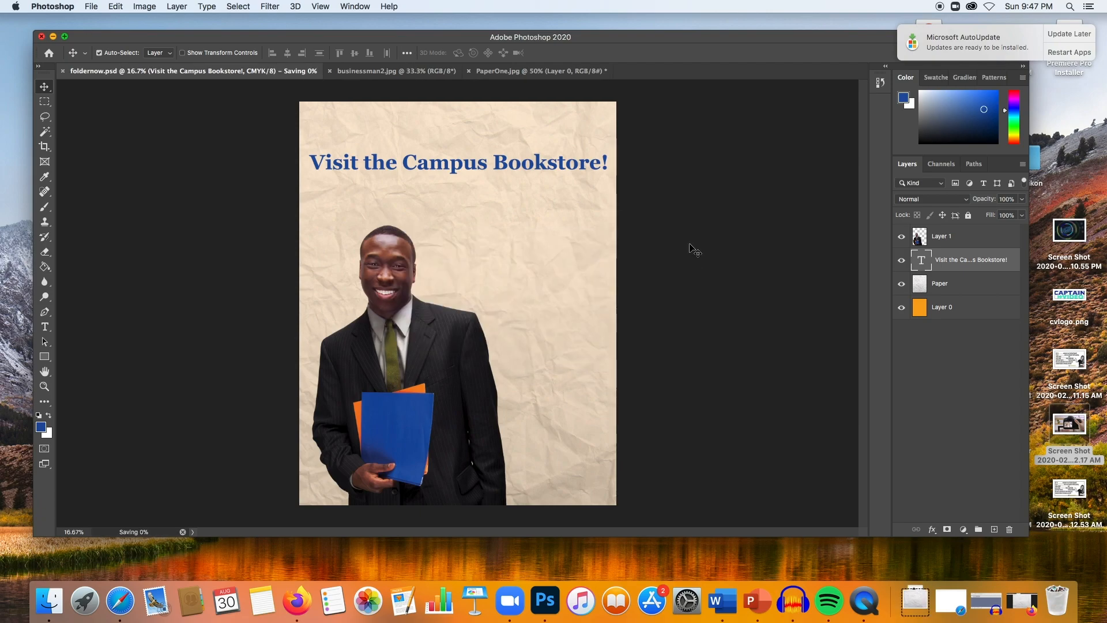
# - Save a JPEG copy named foldernow.jpg in Downloads at quality 12 with the Baseline ("Standard") format option
pyautogui.click(96, 6)
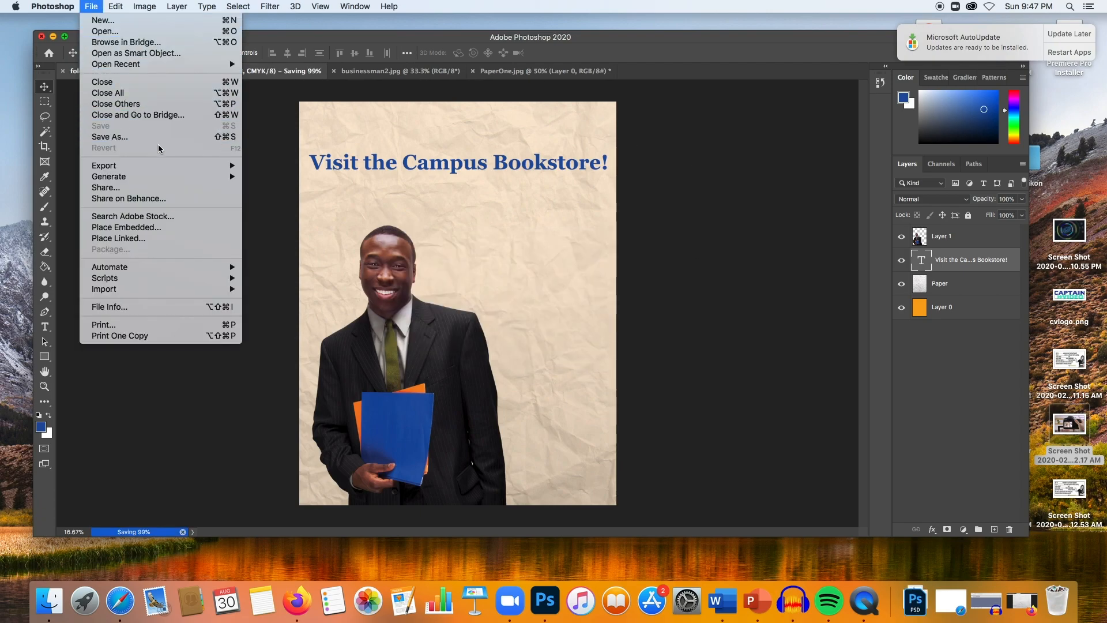
pyautogui.moveTo(200, 166)
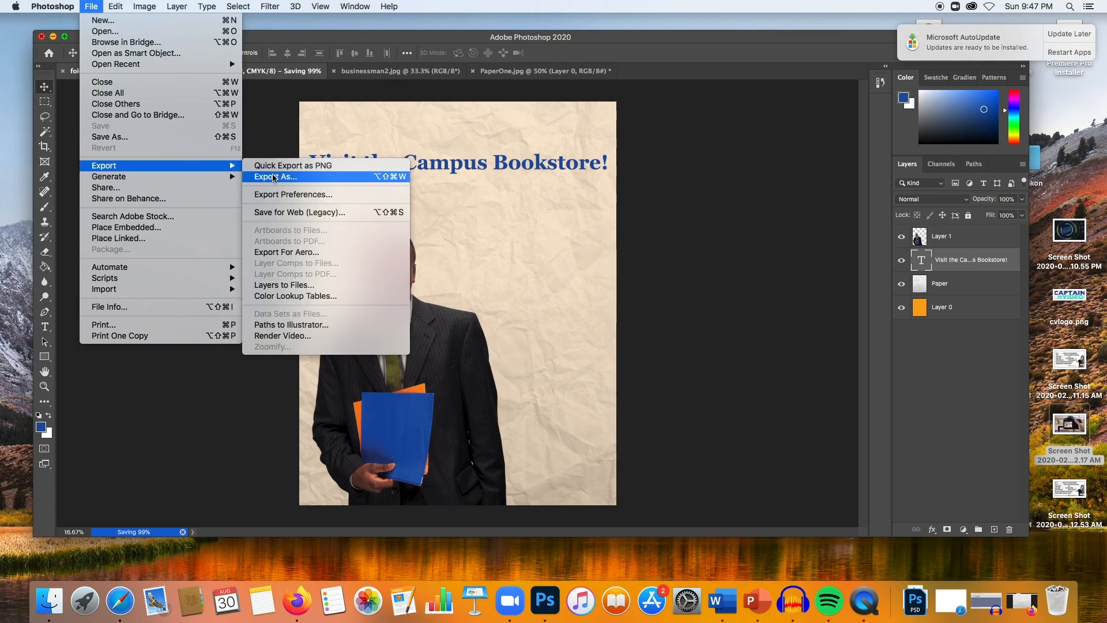
pyautogui.click(199, 136)
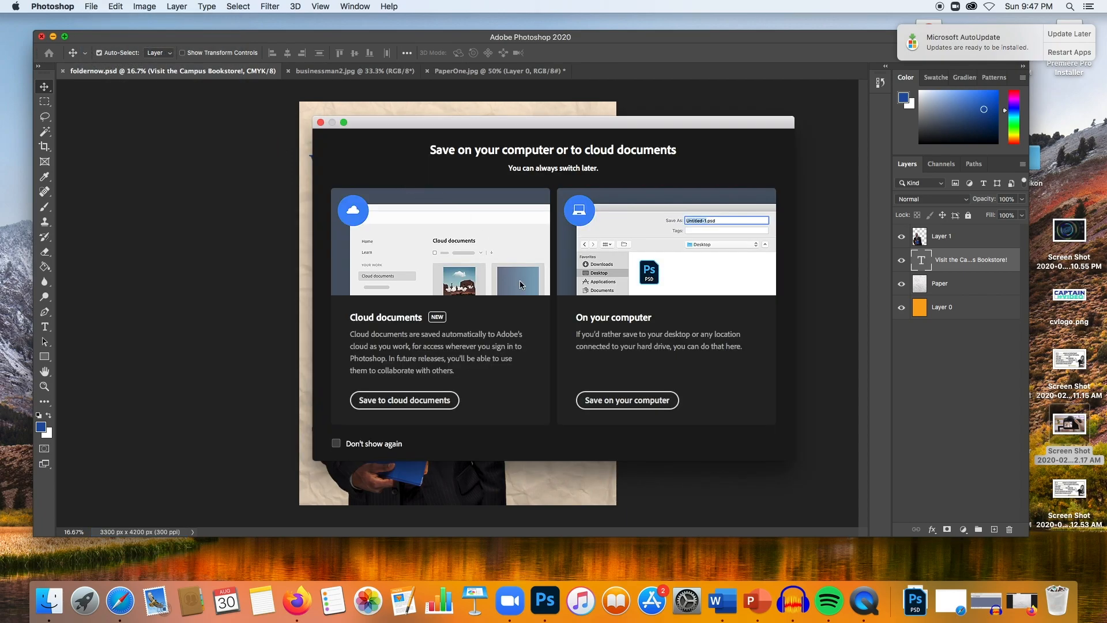
pyautogui.click(627, 400)
pyautogui.click(563, 183)
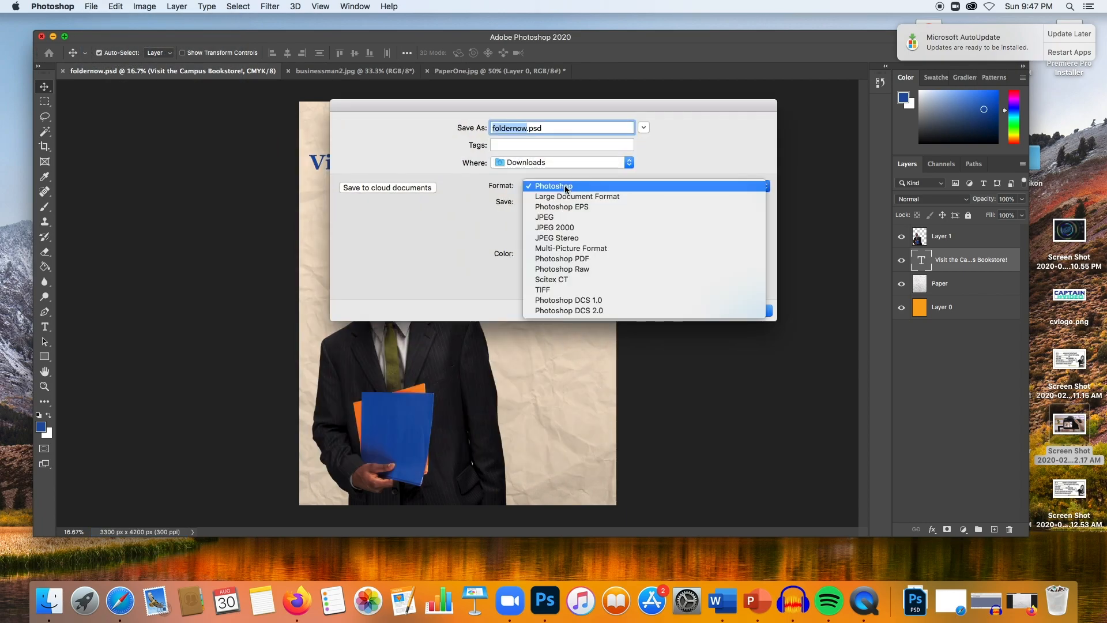
pyautogui.click(573, 217)
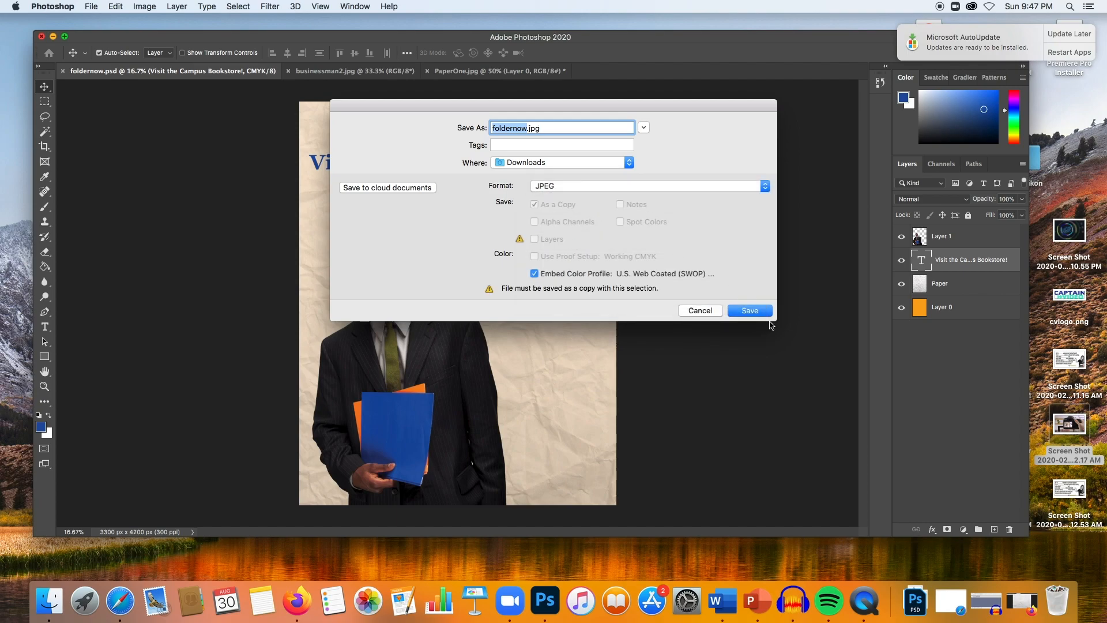
pyautogui.click(751, 311)
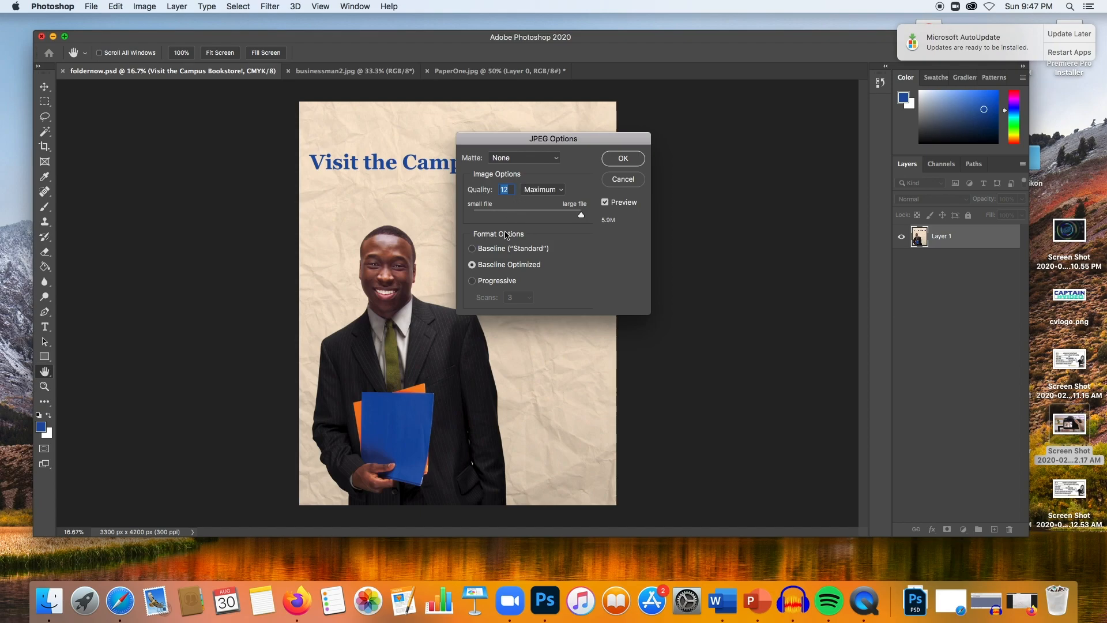
pyautogui.click(511, 248)
pyautogui.click(622, 159)
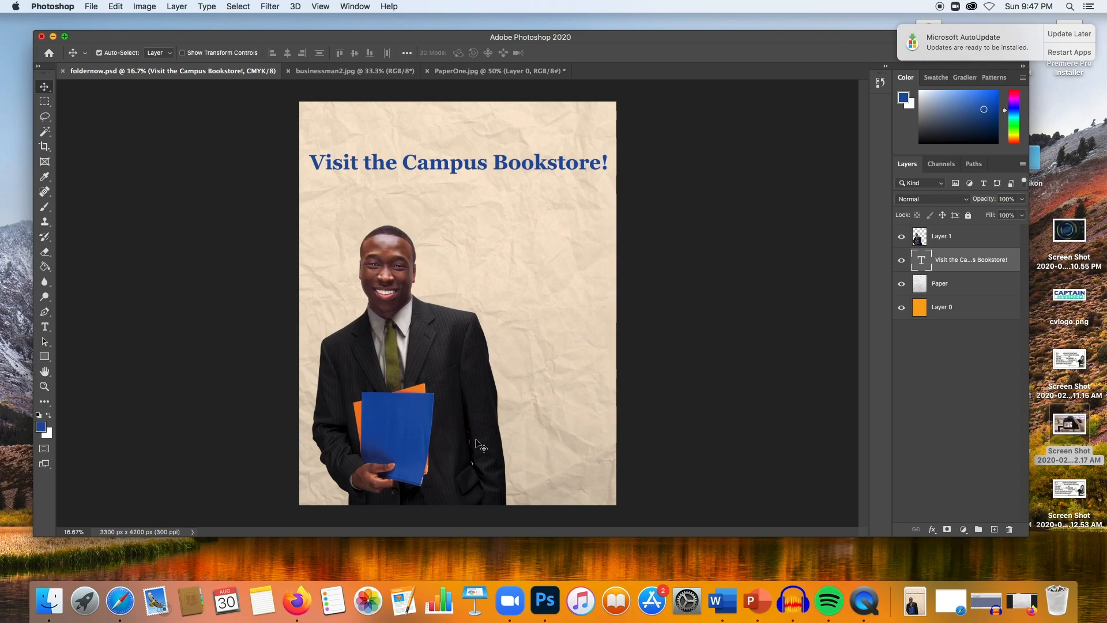
# - Switch to Firefox and open the exported foldernow.jpg from Downloads to inspect it
pyautogui.click(298, 601)
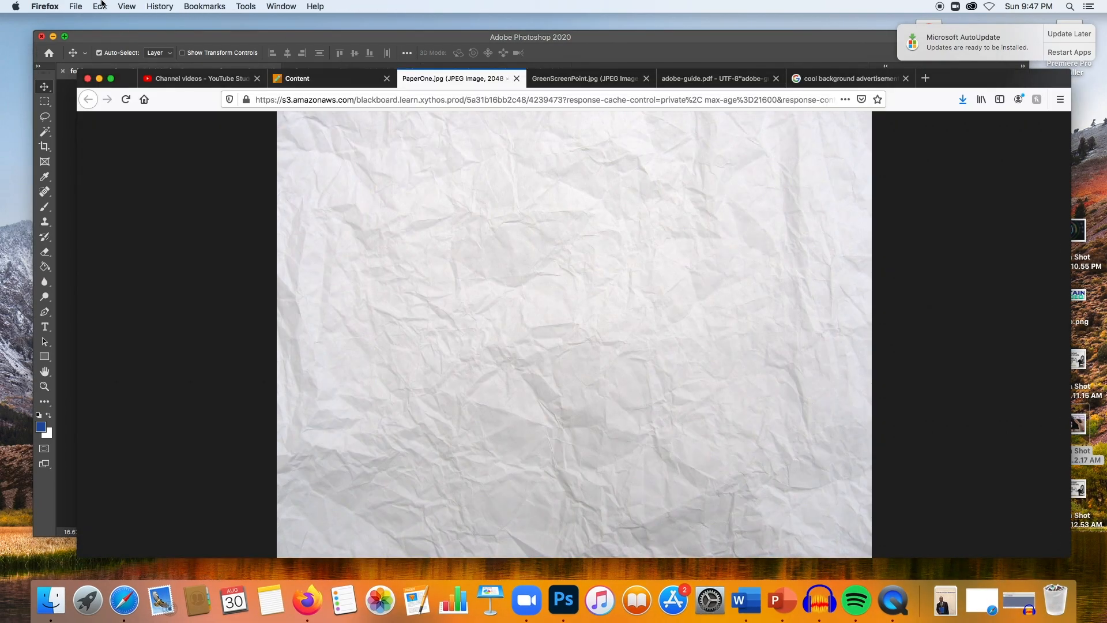
pyautogui.click(79, 6)
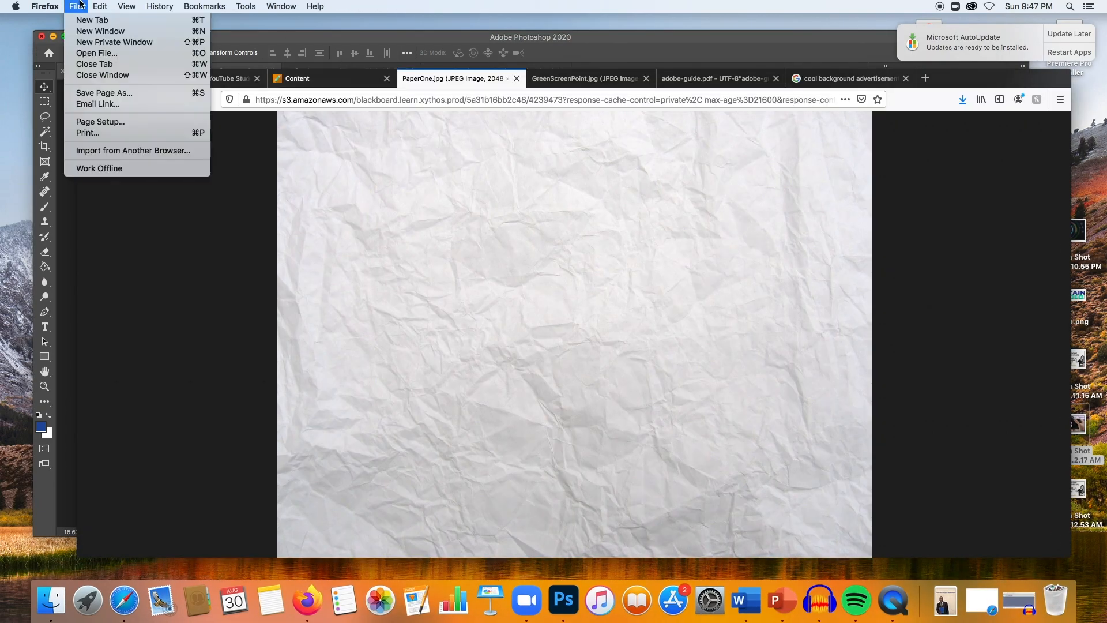
pyautogui.click(119, 57)
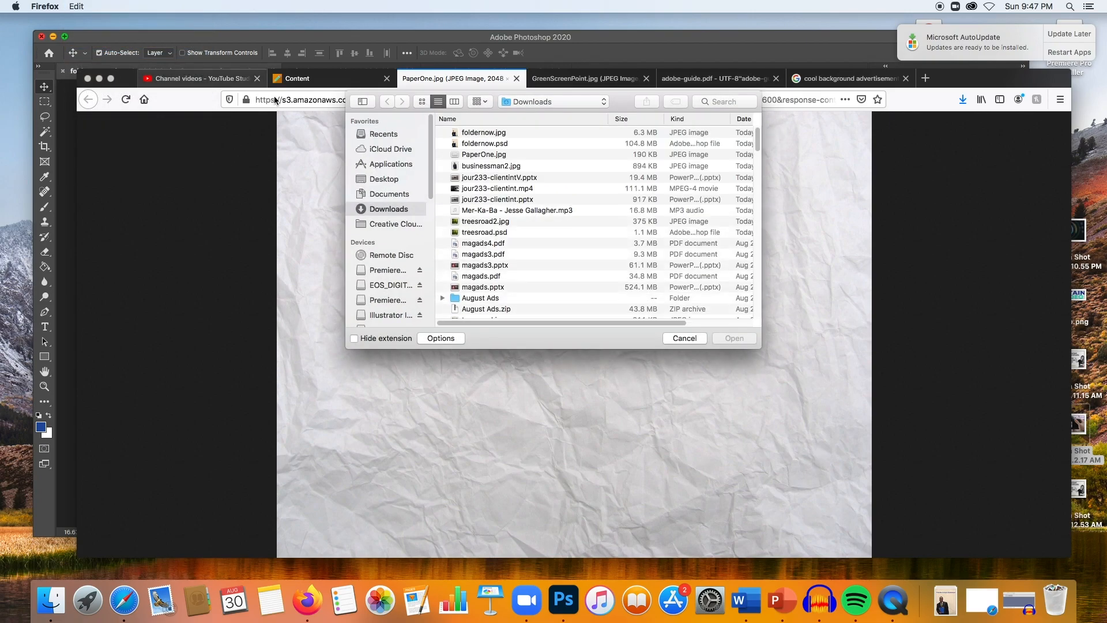
pyautogui.click(479, 134)
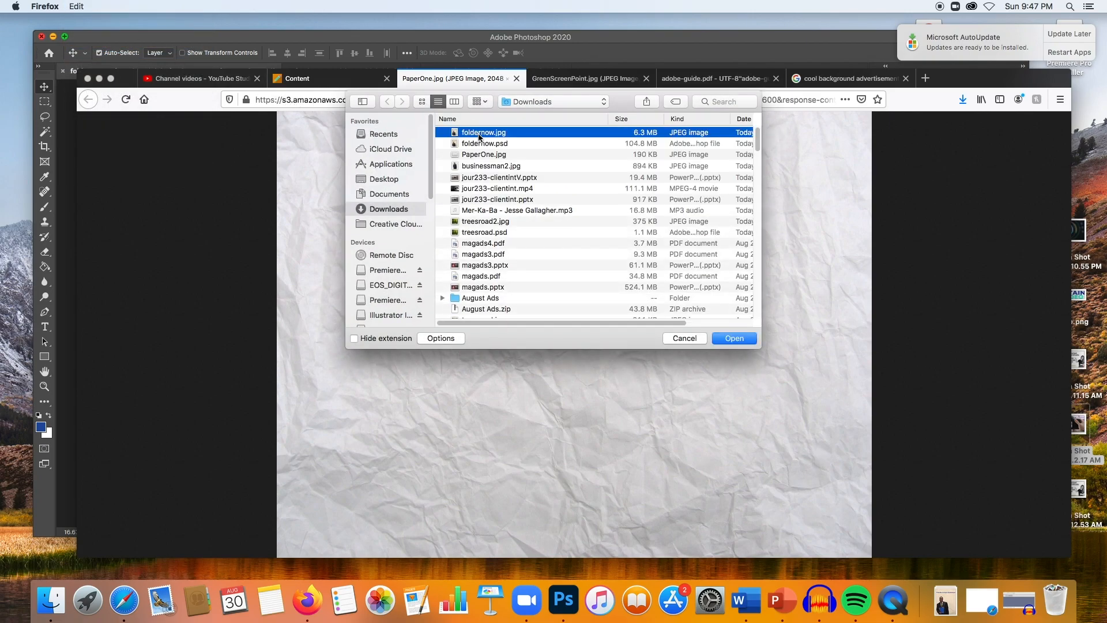
pyautogui.click(734, 338)
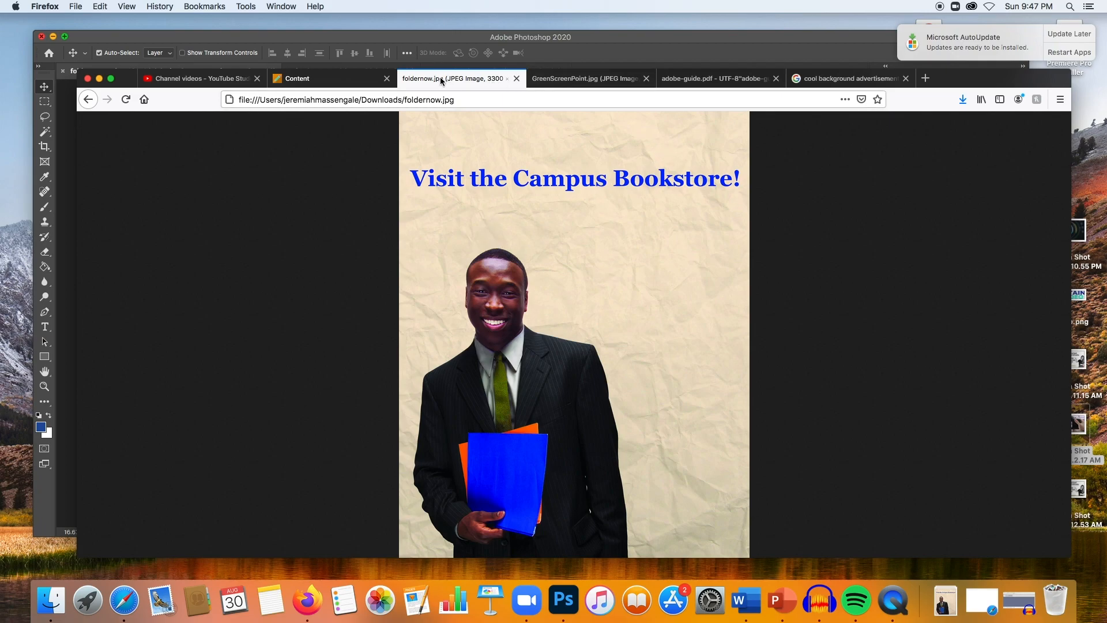
pyautogui.click(332, 79)
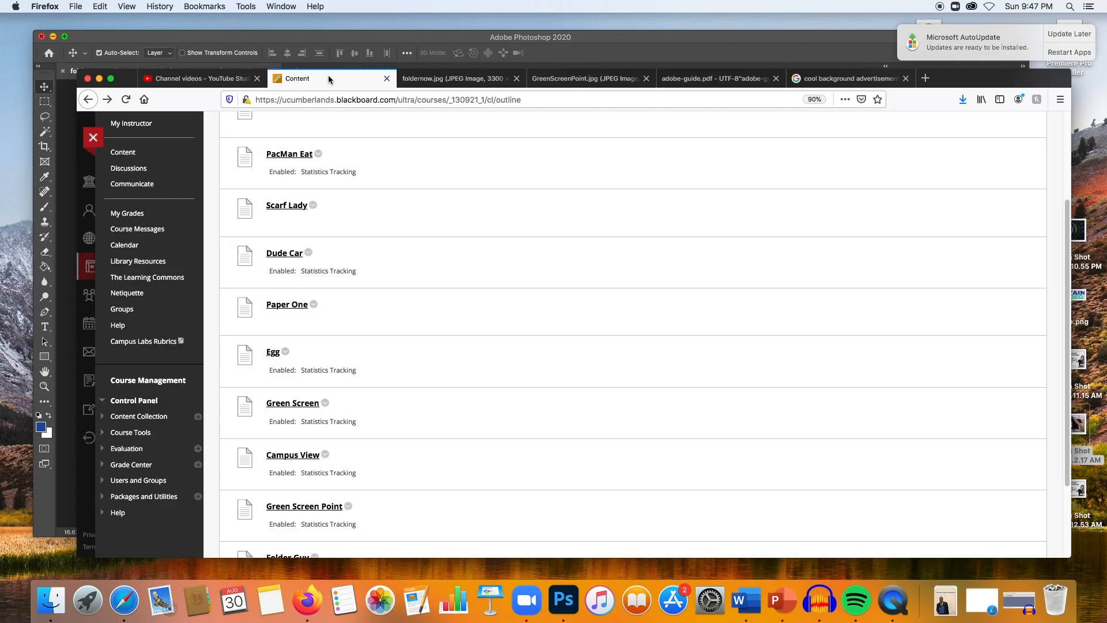
pyautogui.click(375, 37)
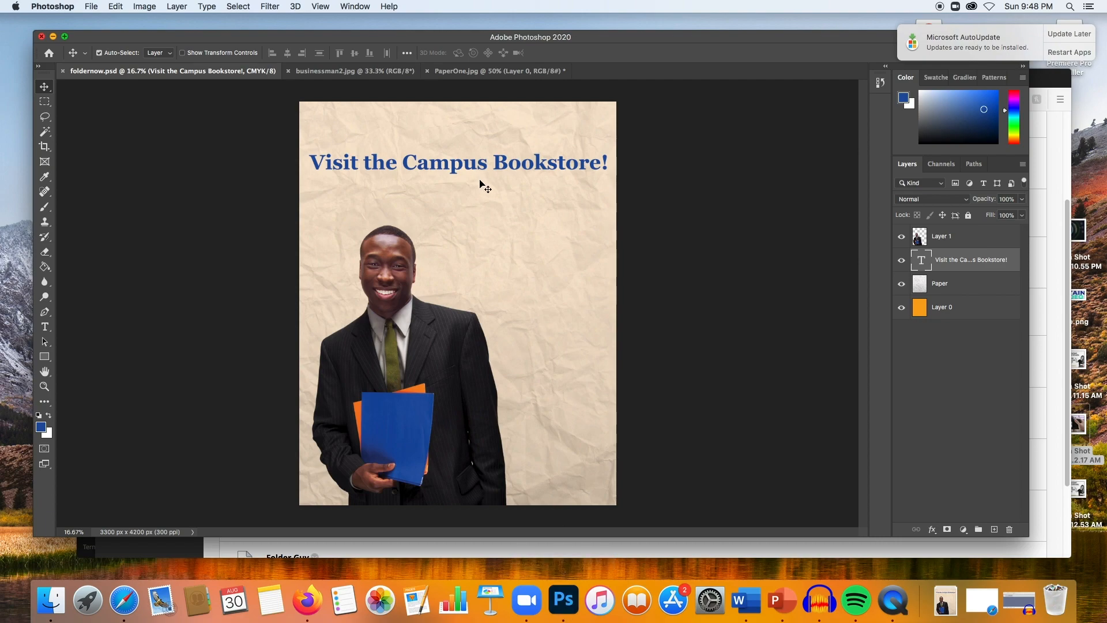
pyautogui.click(895, 603)
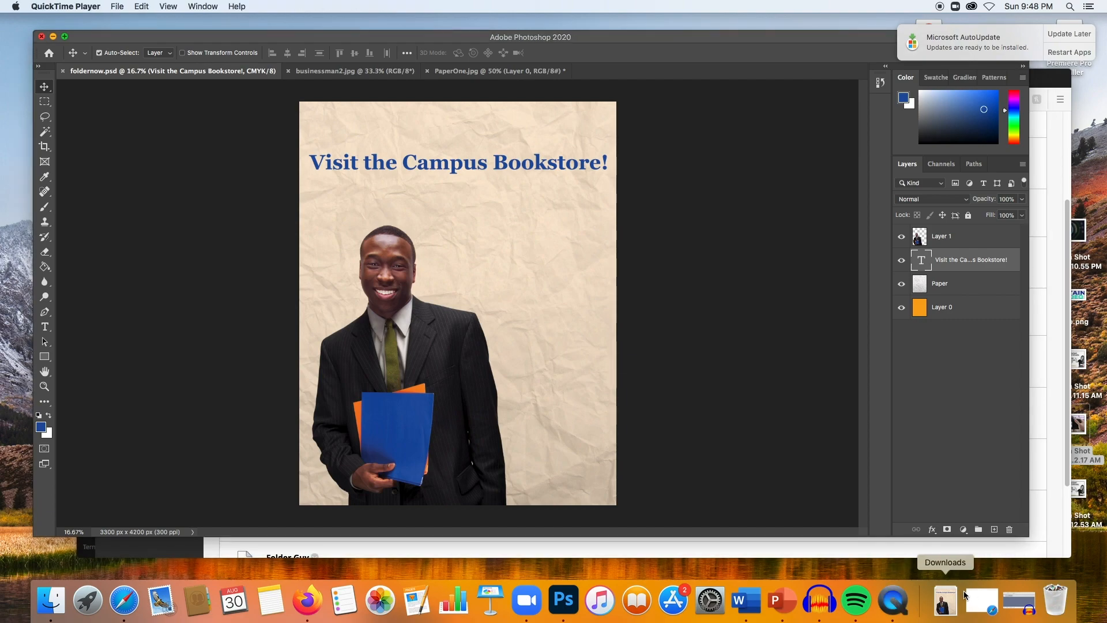
pyautogui.click(946, 7)
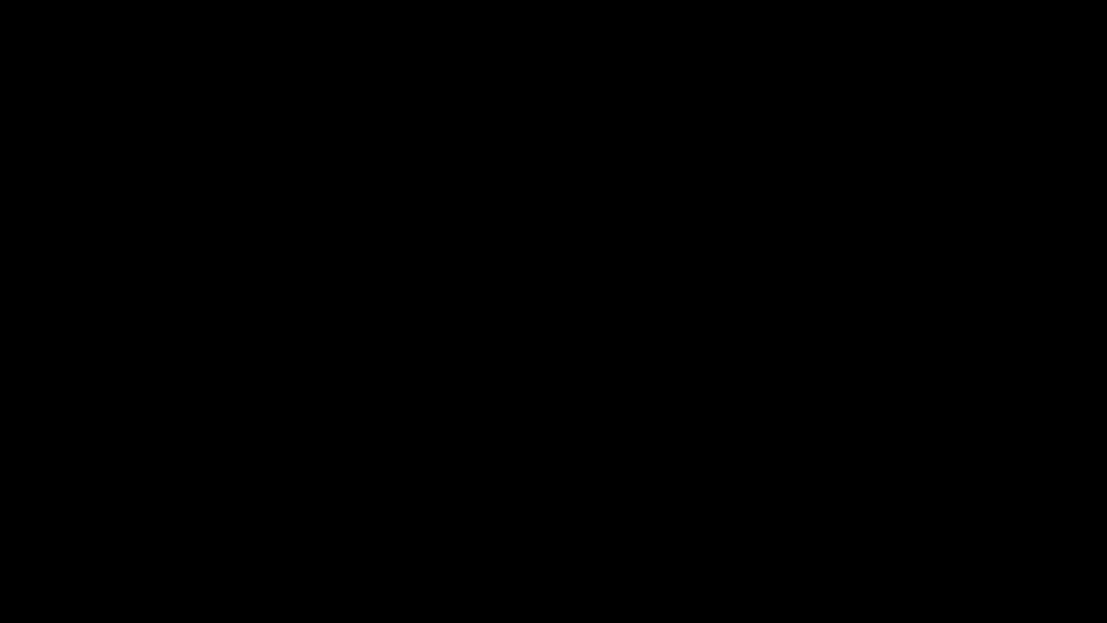